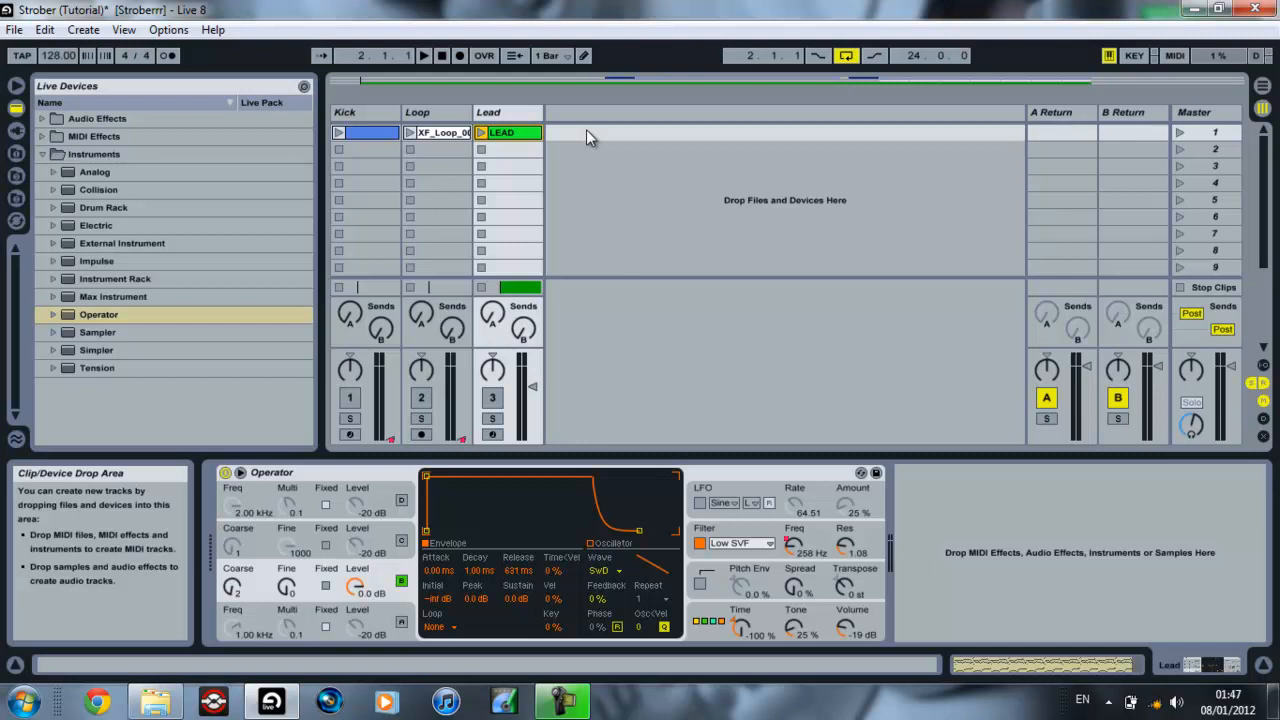
left_click(587, 131)
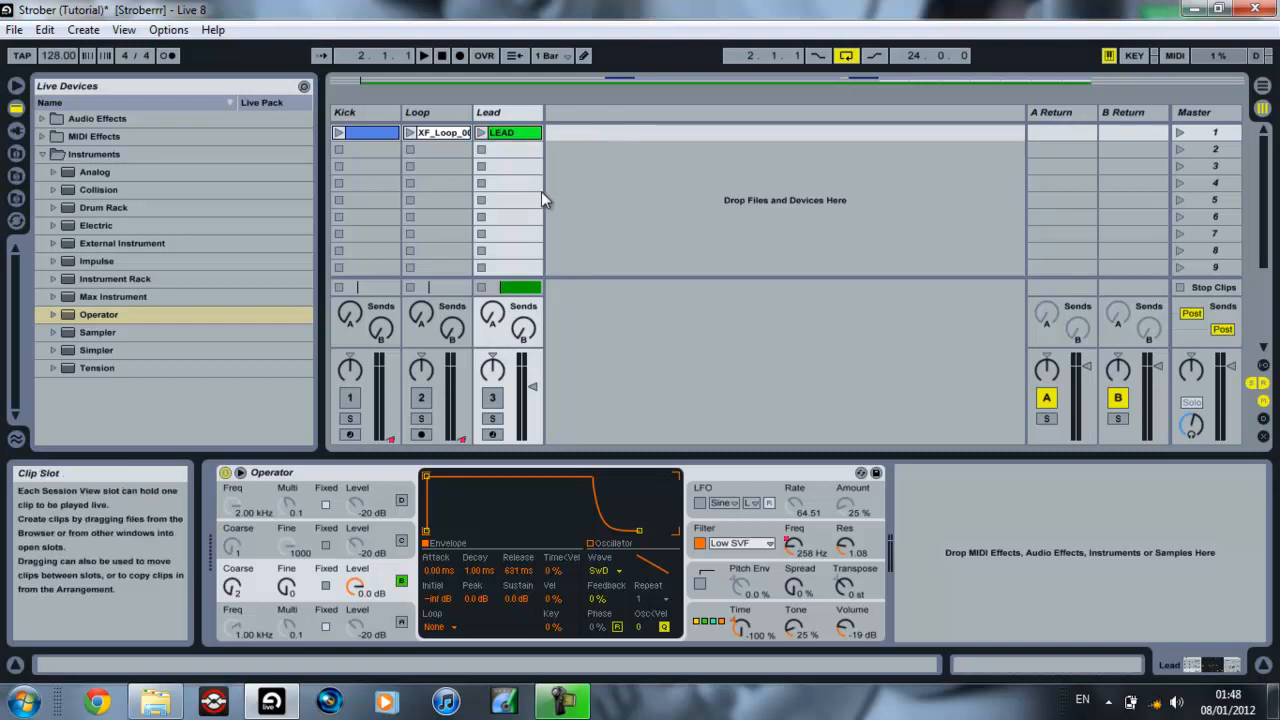
left_click(44, 154)
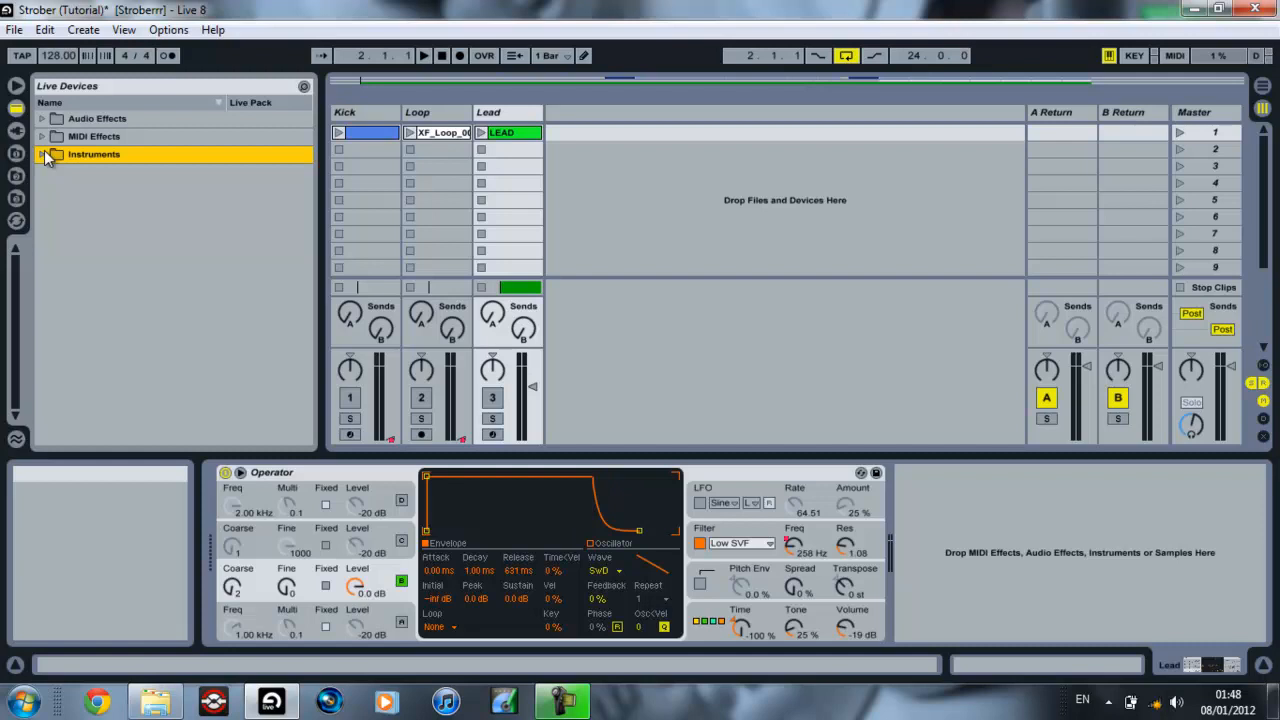
left_click(647, 230)
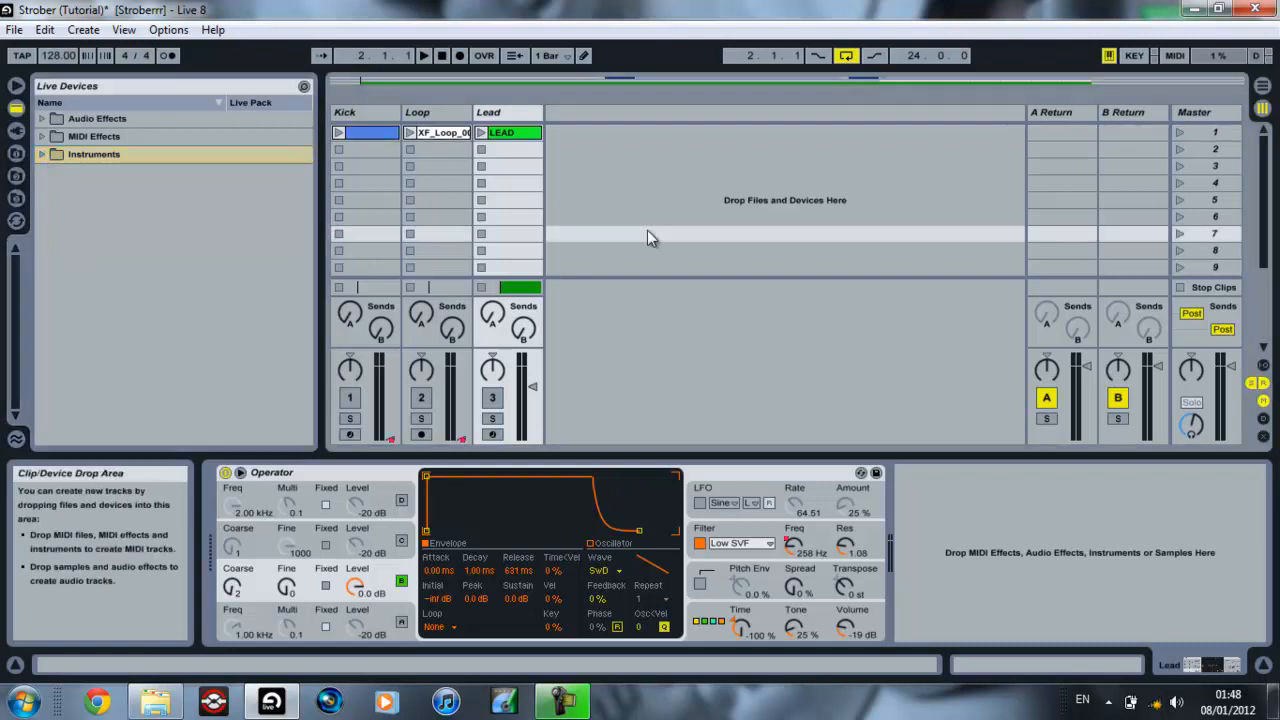
left_click(517, 113)
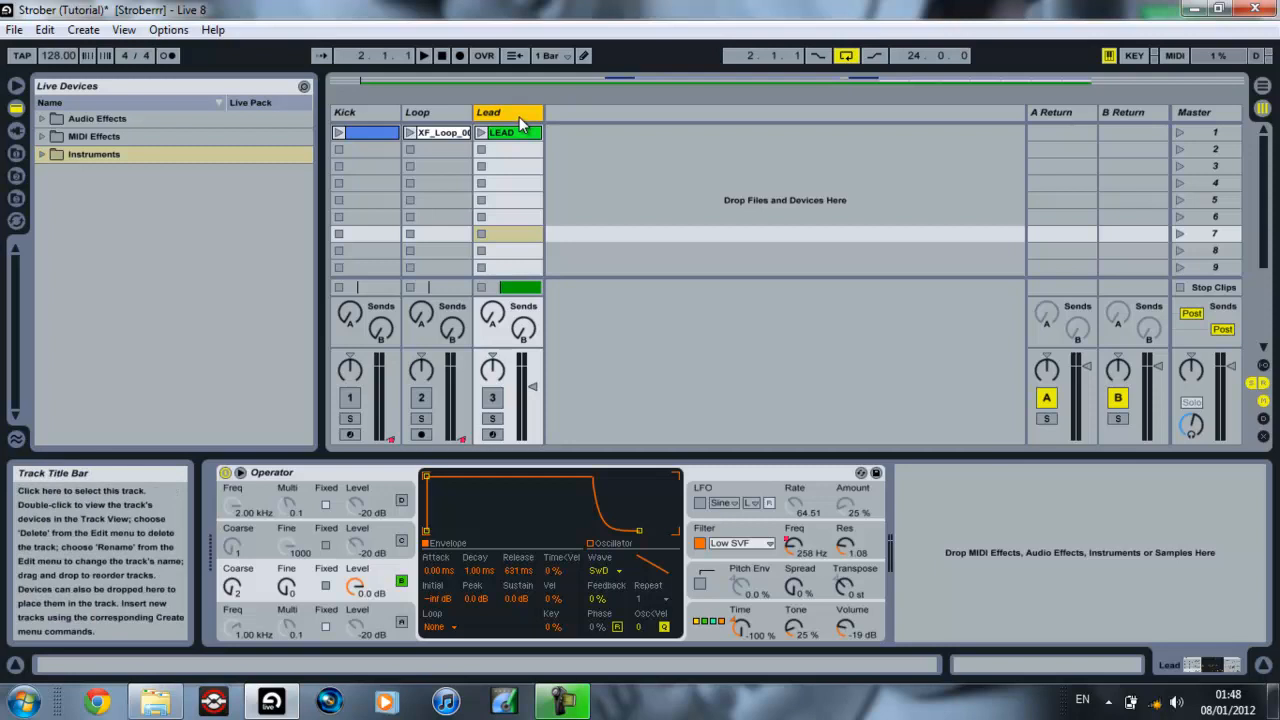
Step: Add an Operator instrument on a new MIDI track beside the Lead track and name the track Lead Synth
left_click(43, 154)
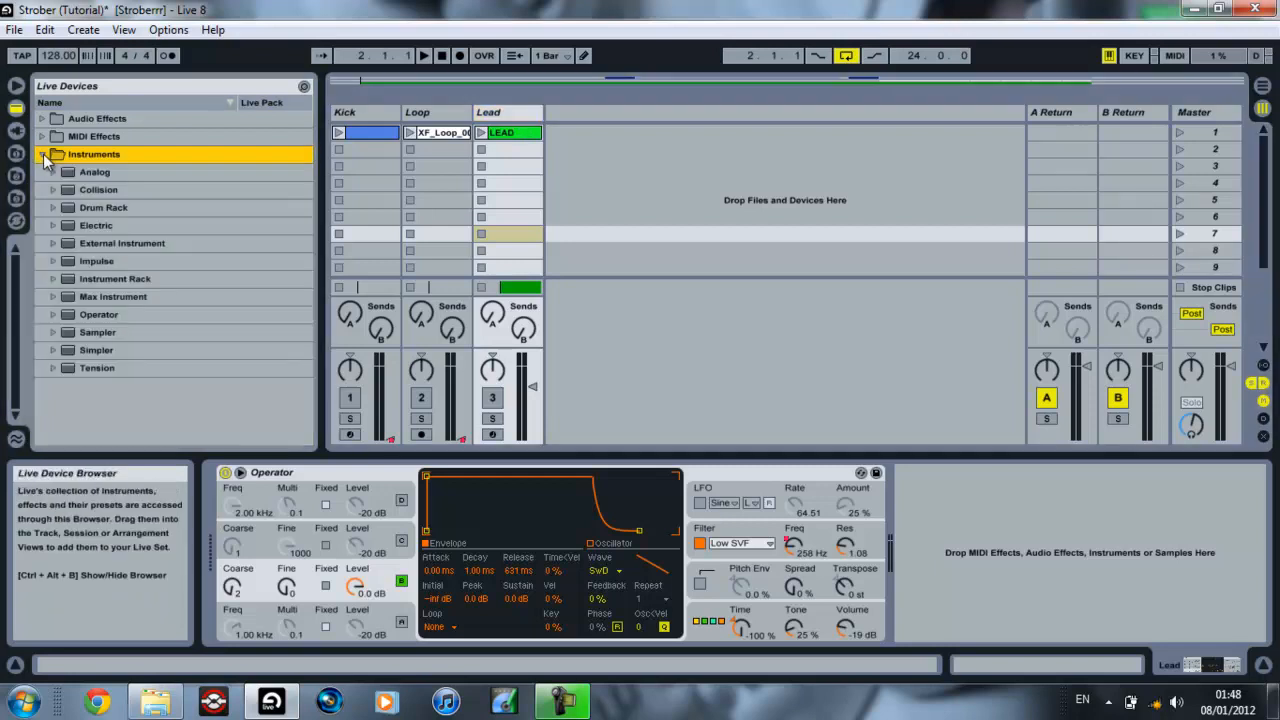
left_click(95, 314)
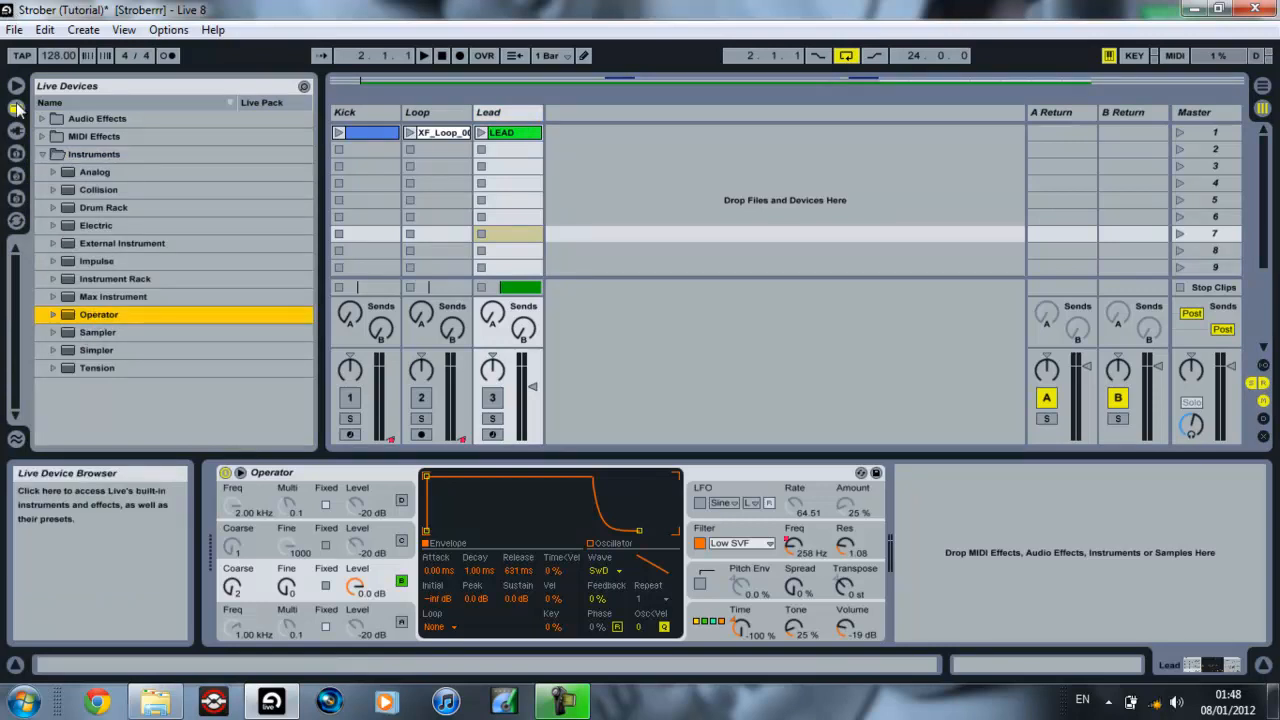
left_click(65, 154)
left_click_drag(97, 316, 556, 131)
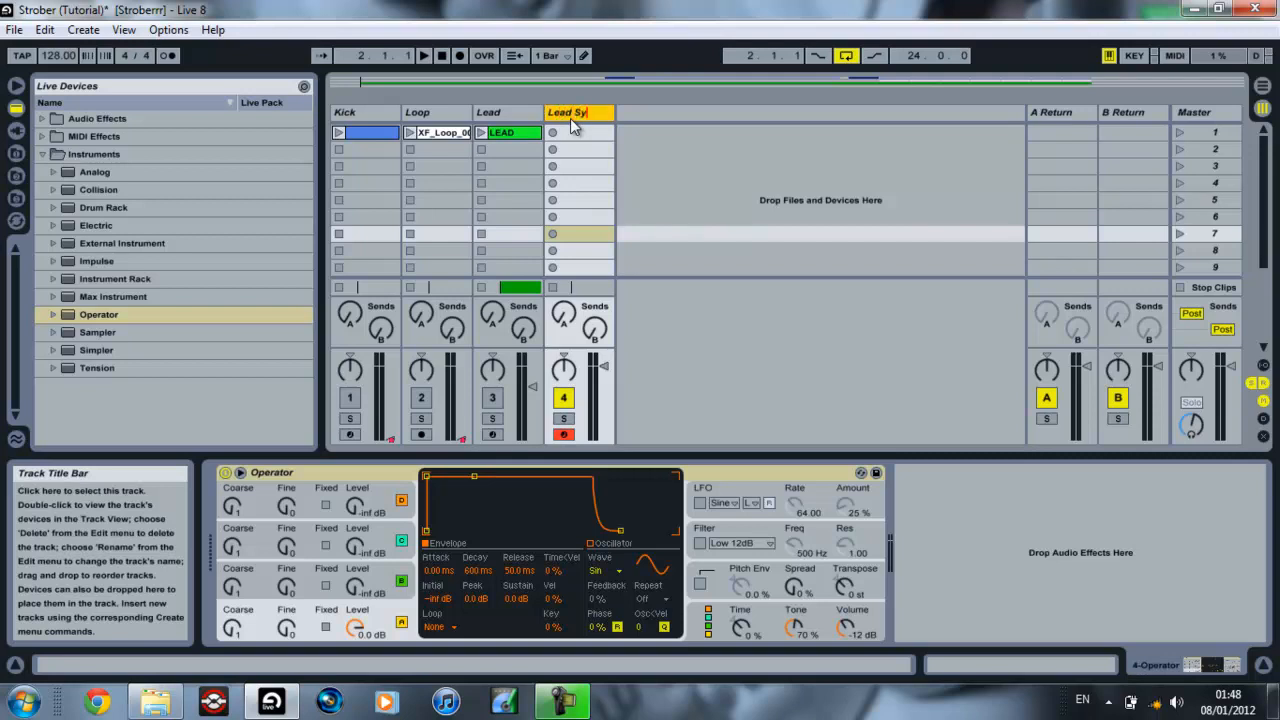
key("Return")
Step: Examine the LEAD clip's notes from the Arrangement in an enlarged note editor, with and without Fold
key("Tab")
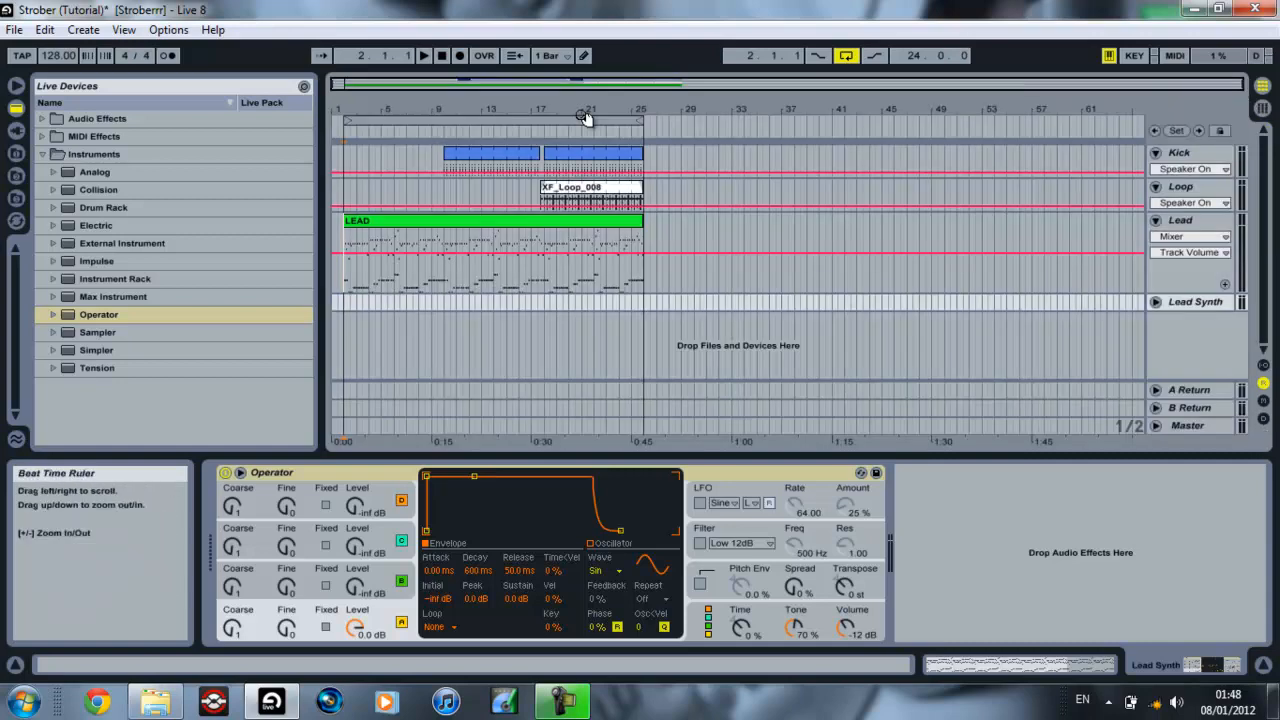
double_click(375, 217)
left_click_drag(487, 422, 489, 116)
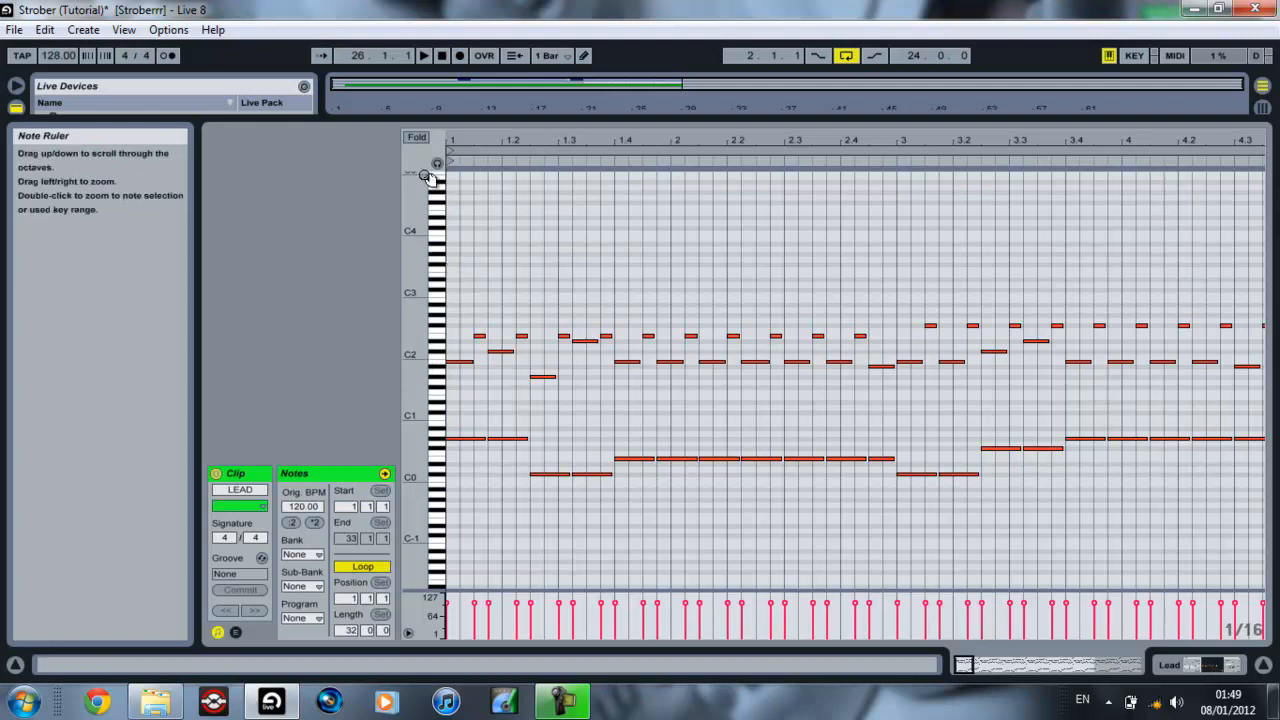
left_click(419, 139)
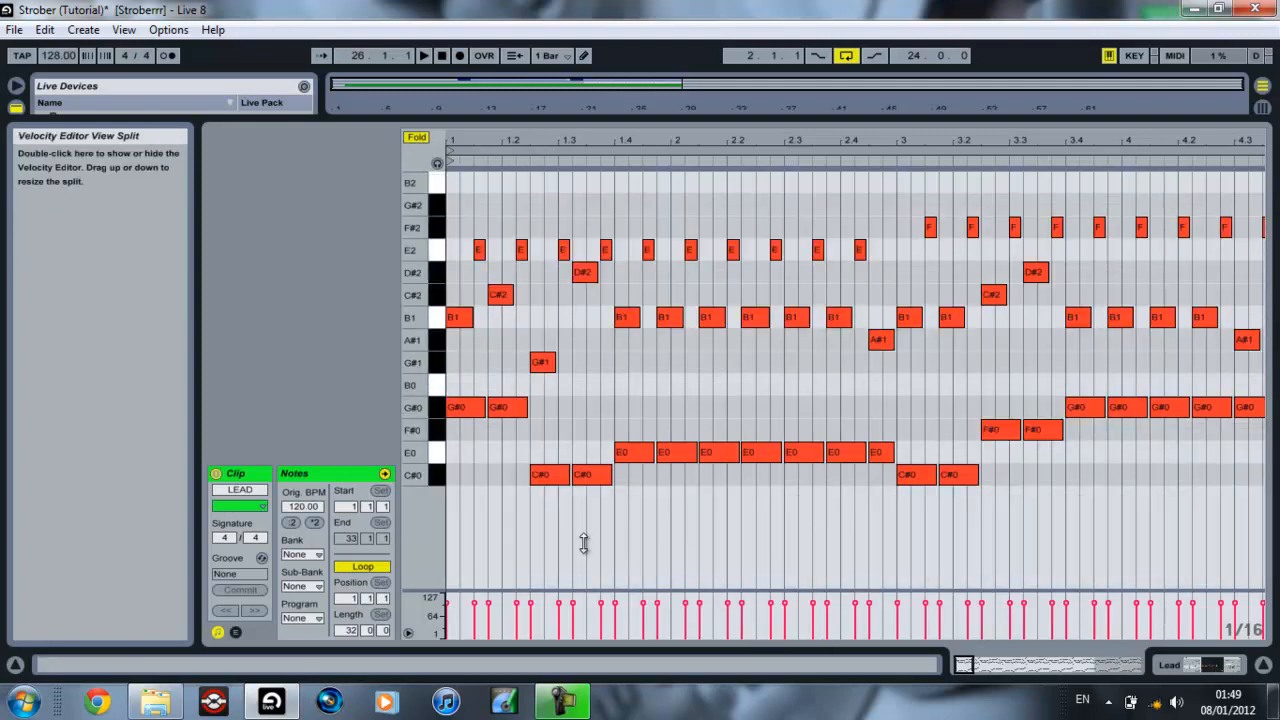
left_click(410, 139)
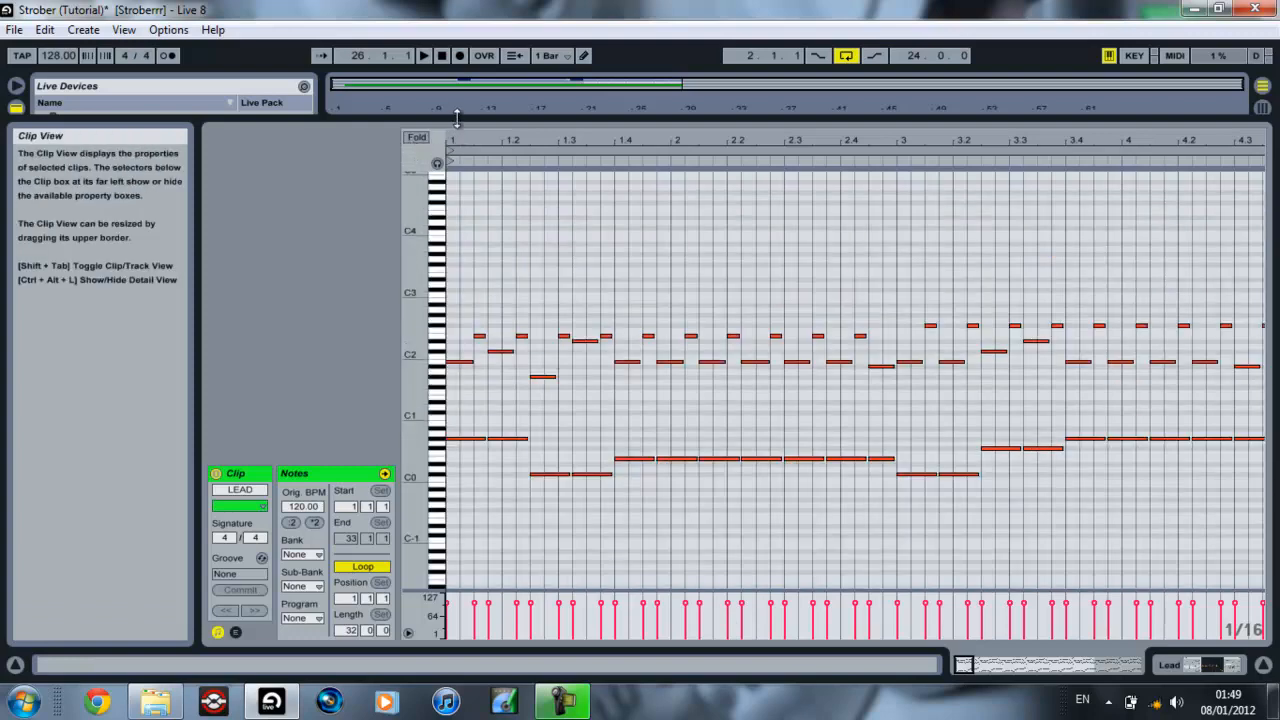
left_click_drag(415, 122, 453, 422)
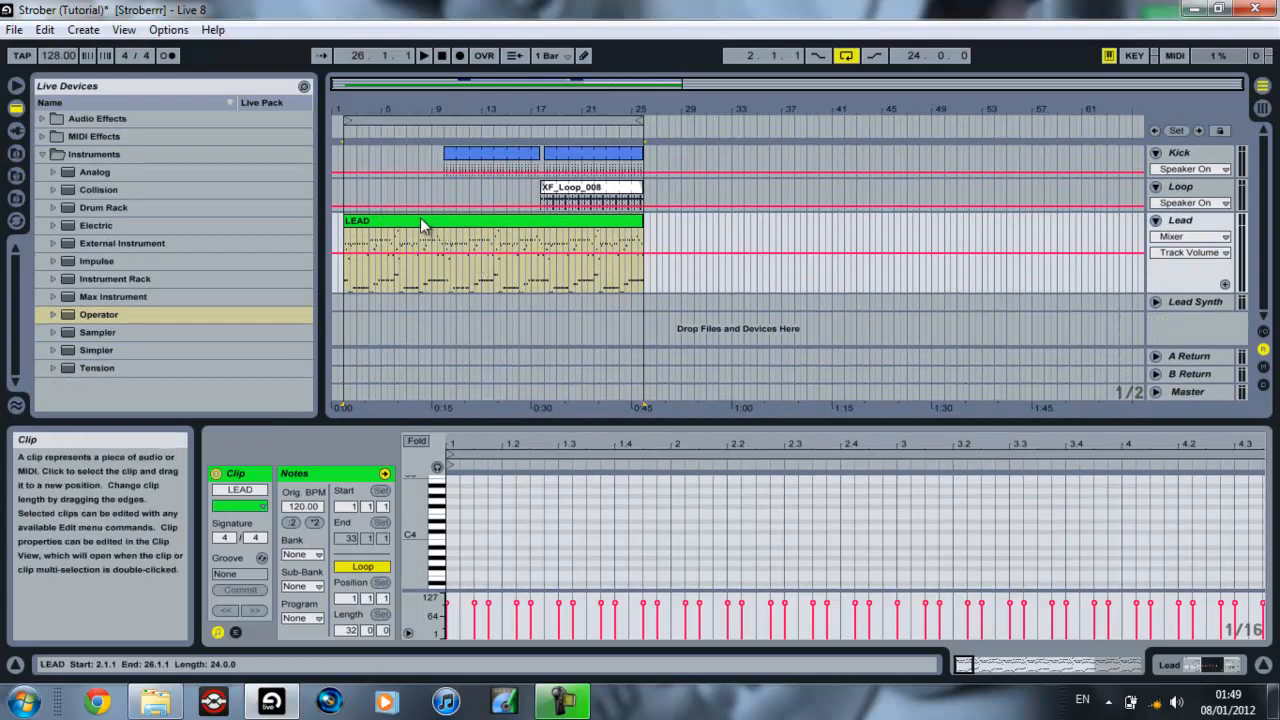
Step: Copy the LEAD clip from the Lead track to the same position on the Lead Synth track and unfold that track
left_click_drag(377, 222, 378, 307)
left_click(1155, 302)
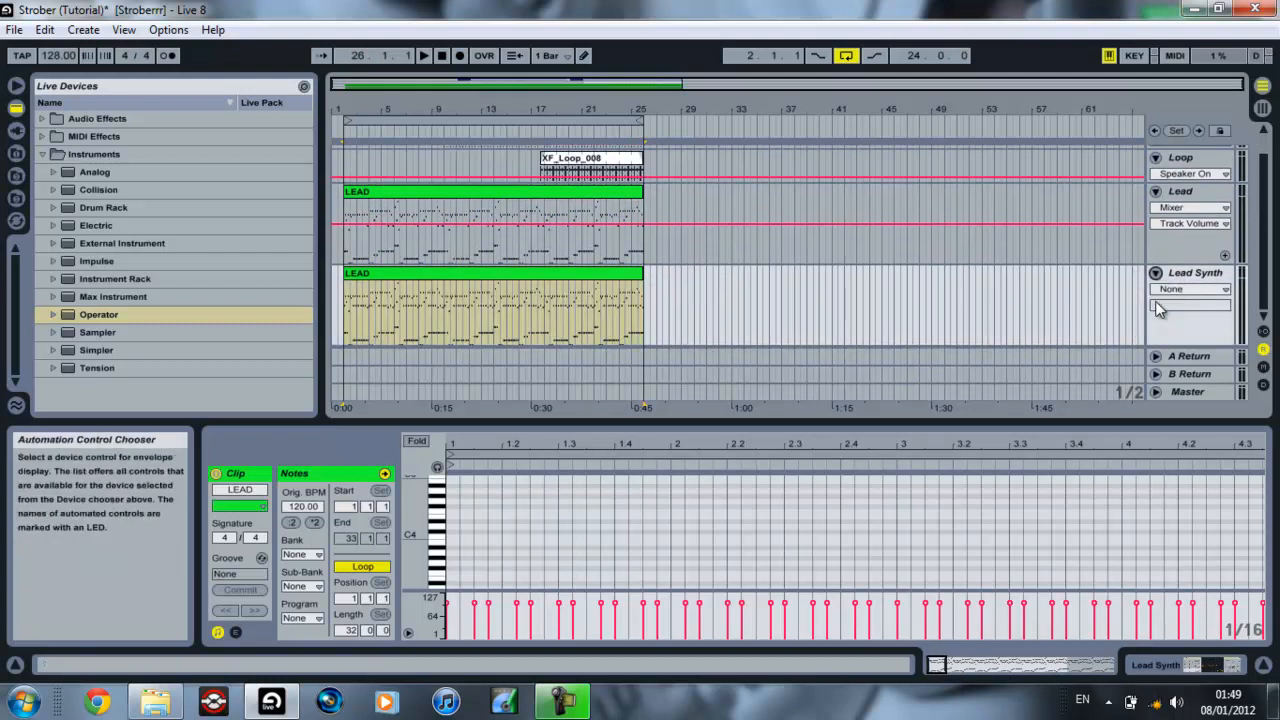
left_click(415, 276)
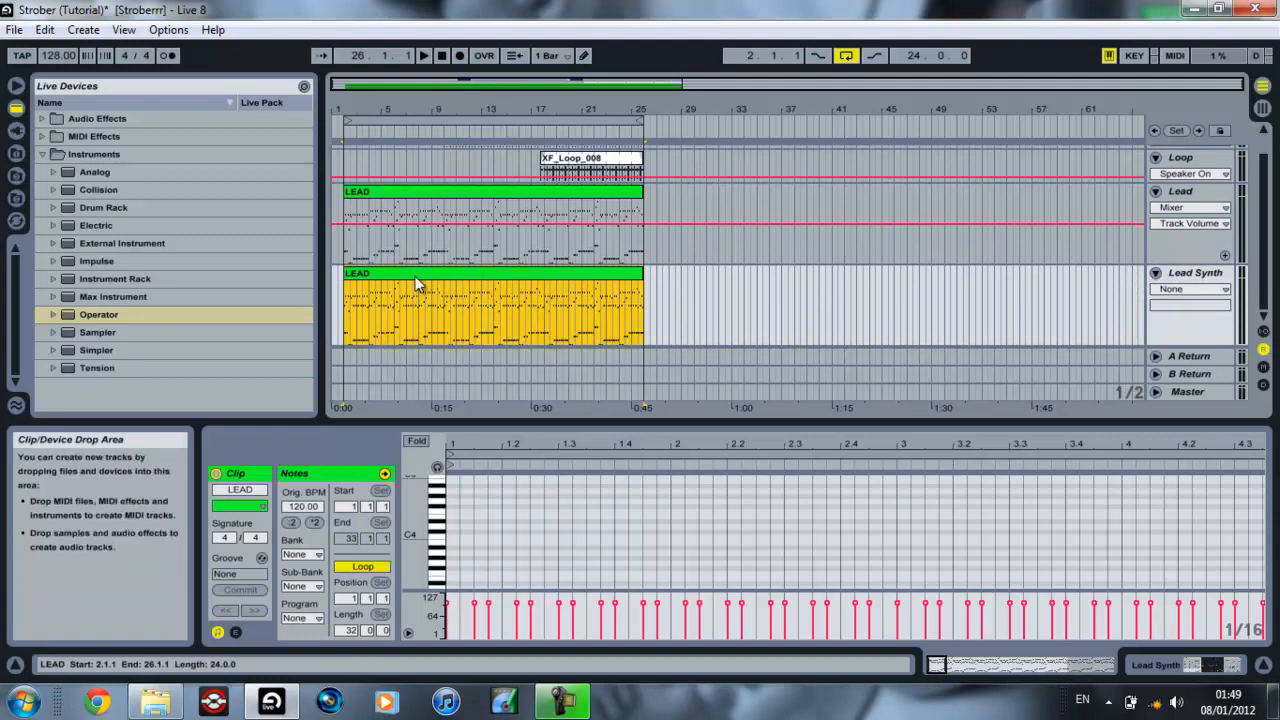
Step: Return to Session View, show the Lead Synth track's Operator and play a short passage of its default sound
key("Tab")
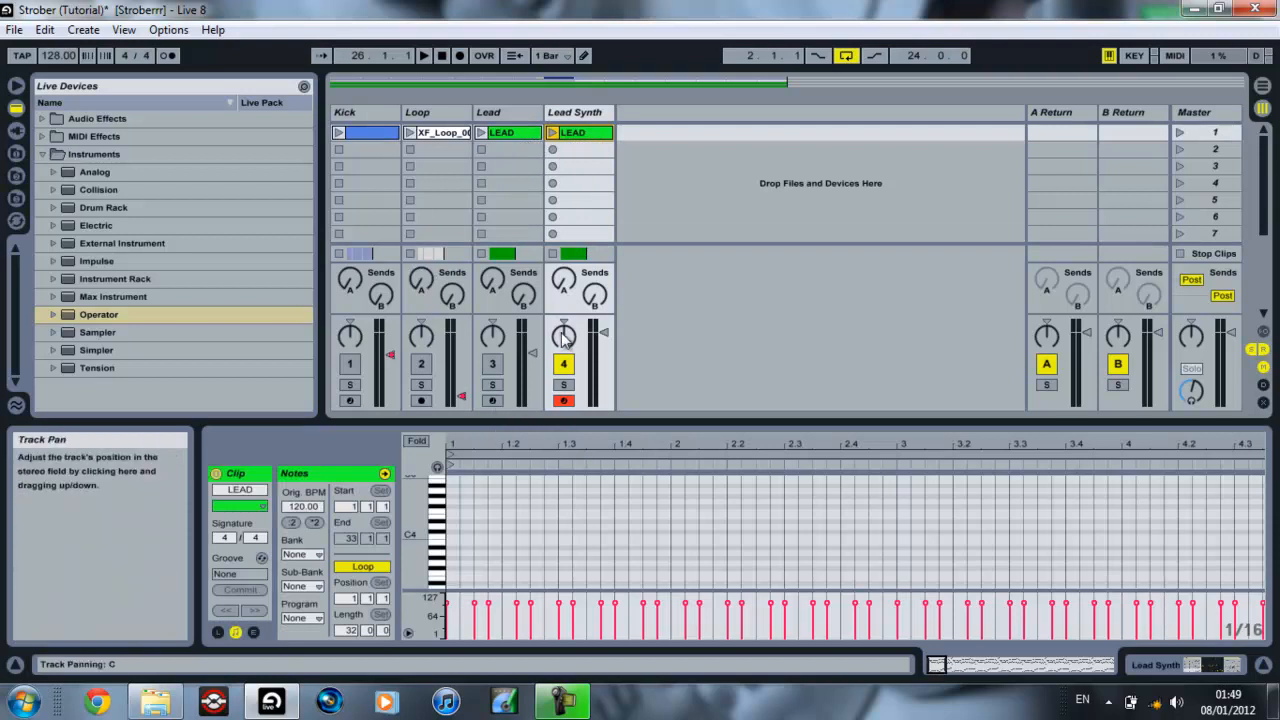
double_click(598, 117)
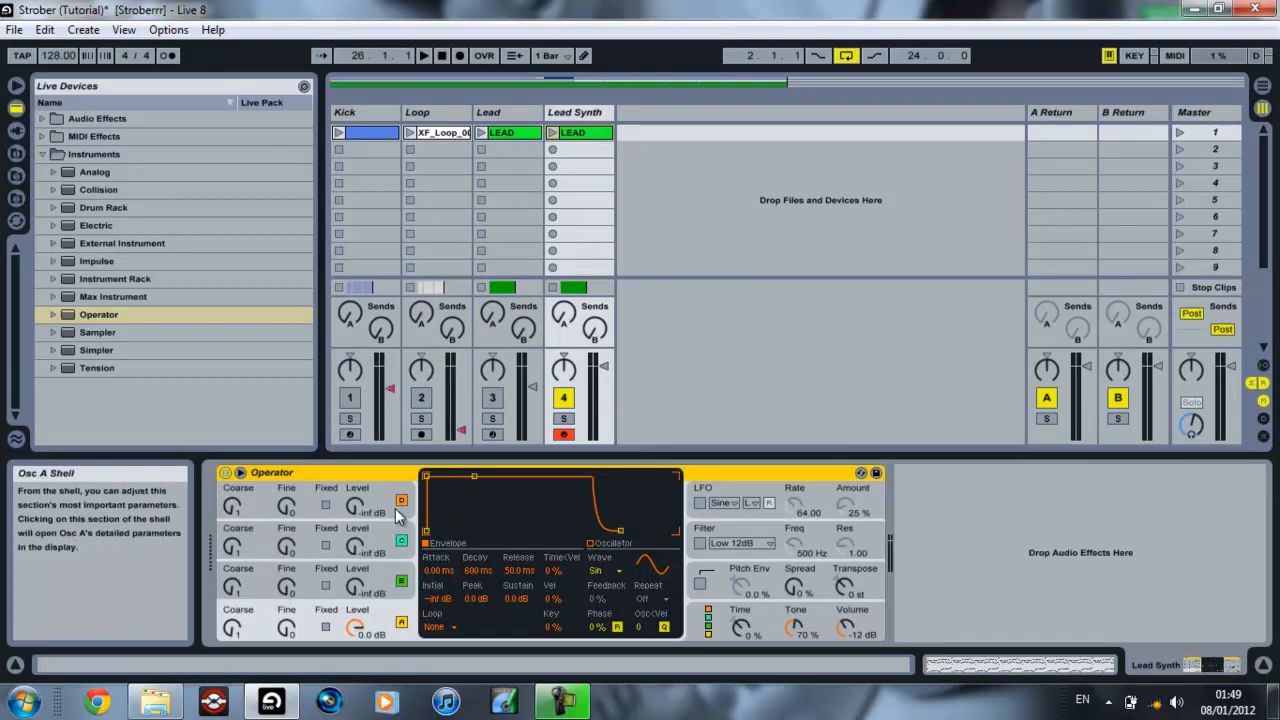
key("space")
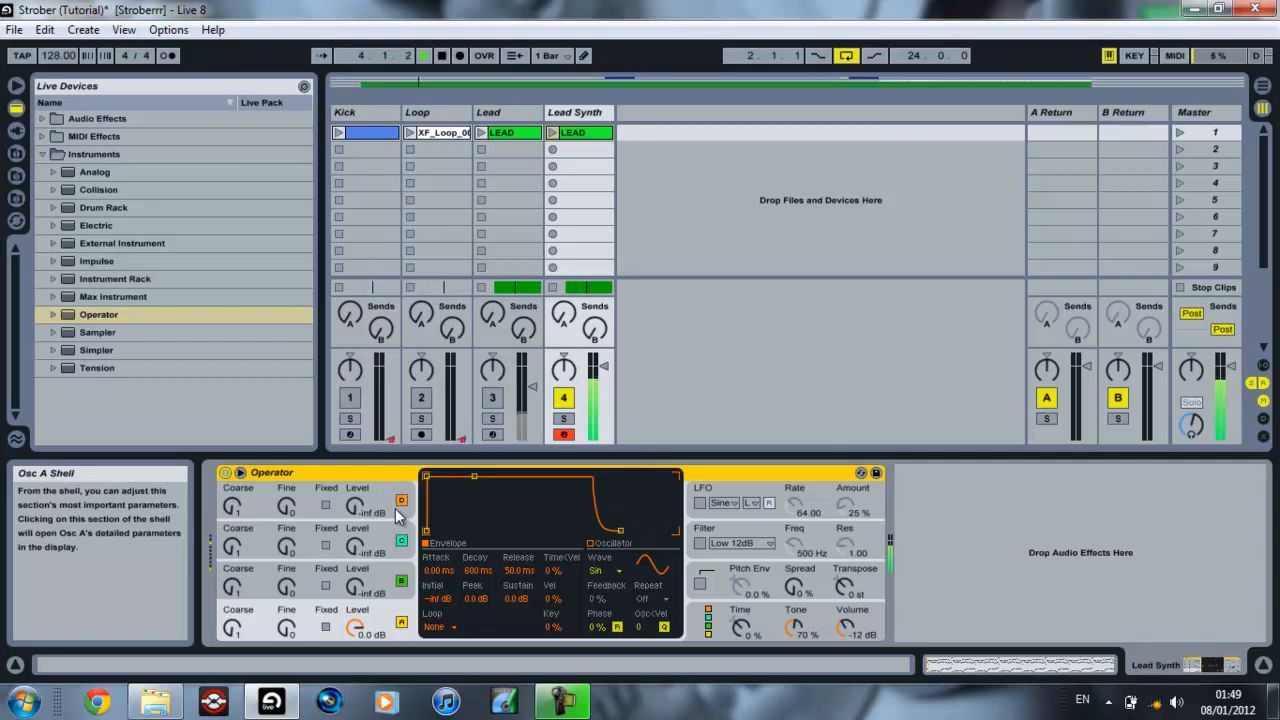
key("space")
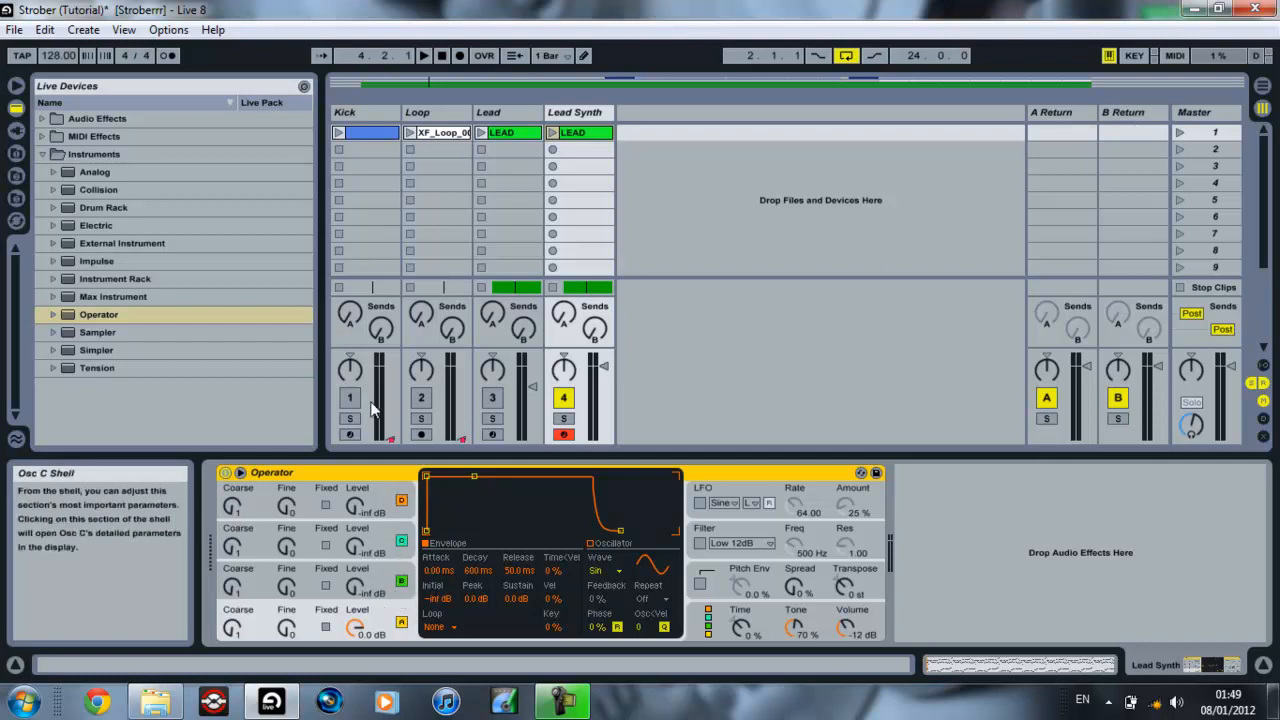
Step: Turn off Operator's oscillators B, C and D, and select oscillator A
left_click(401, 582)
left_click(401, 542)
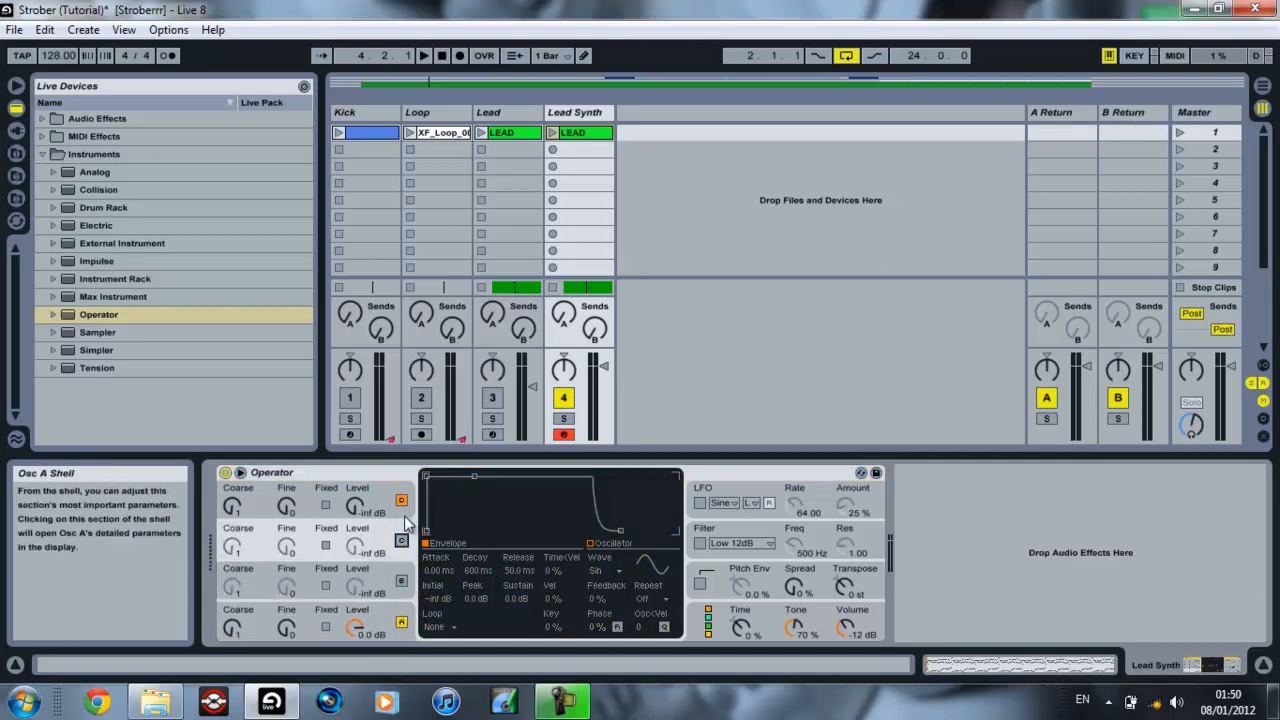
left_click(401, 500)
left_click(392, 614)
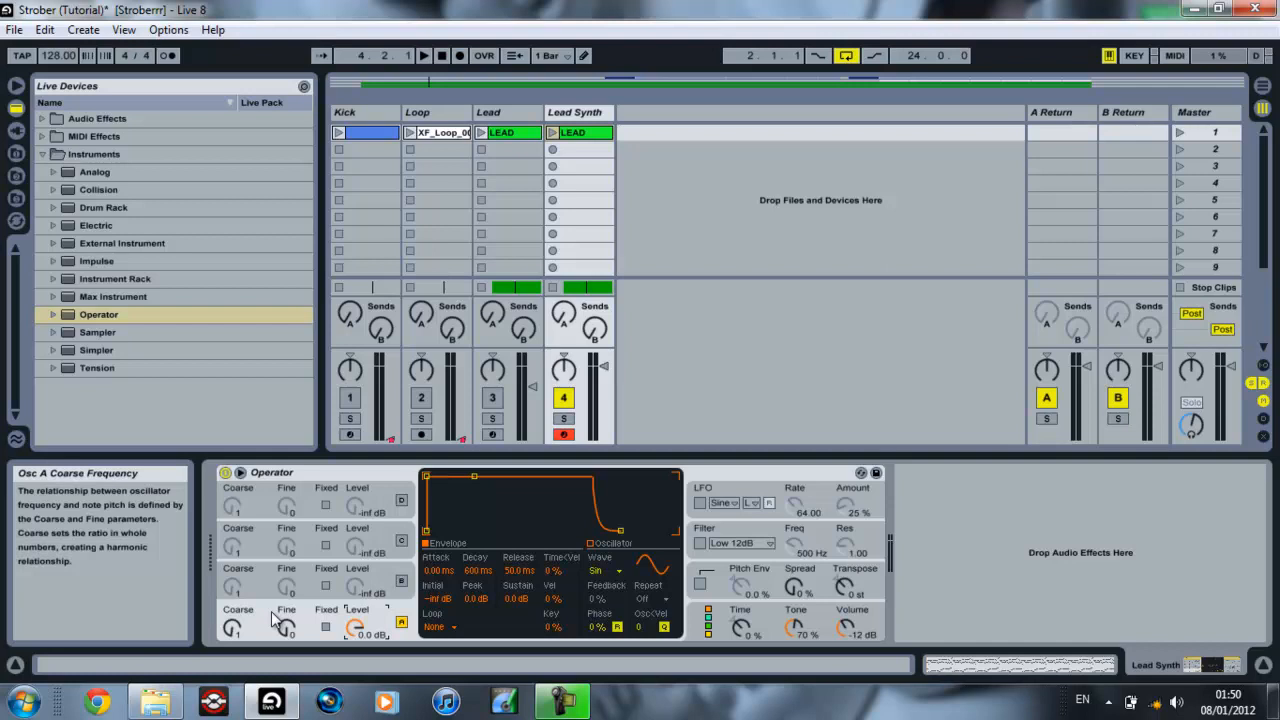
Step: Set oscillator A's coarse frequency to 2 during playback
key("space")
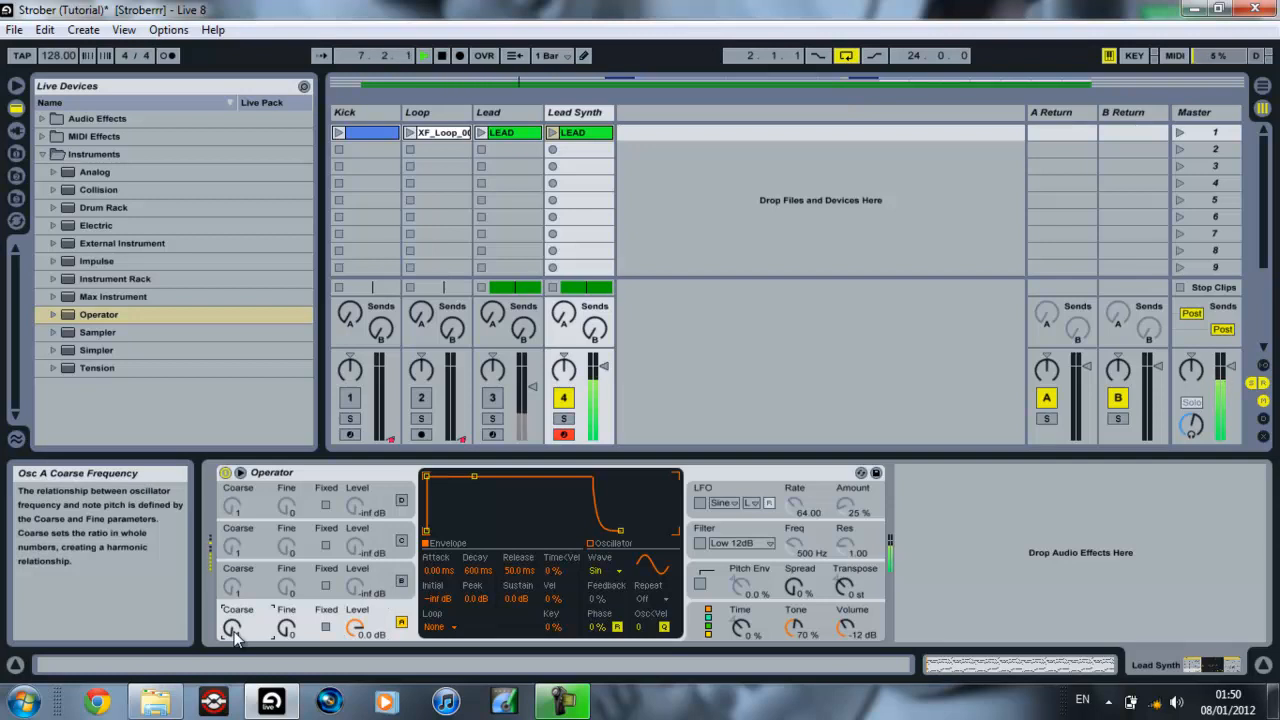
left_click(233, 628)
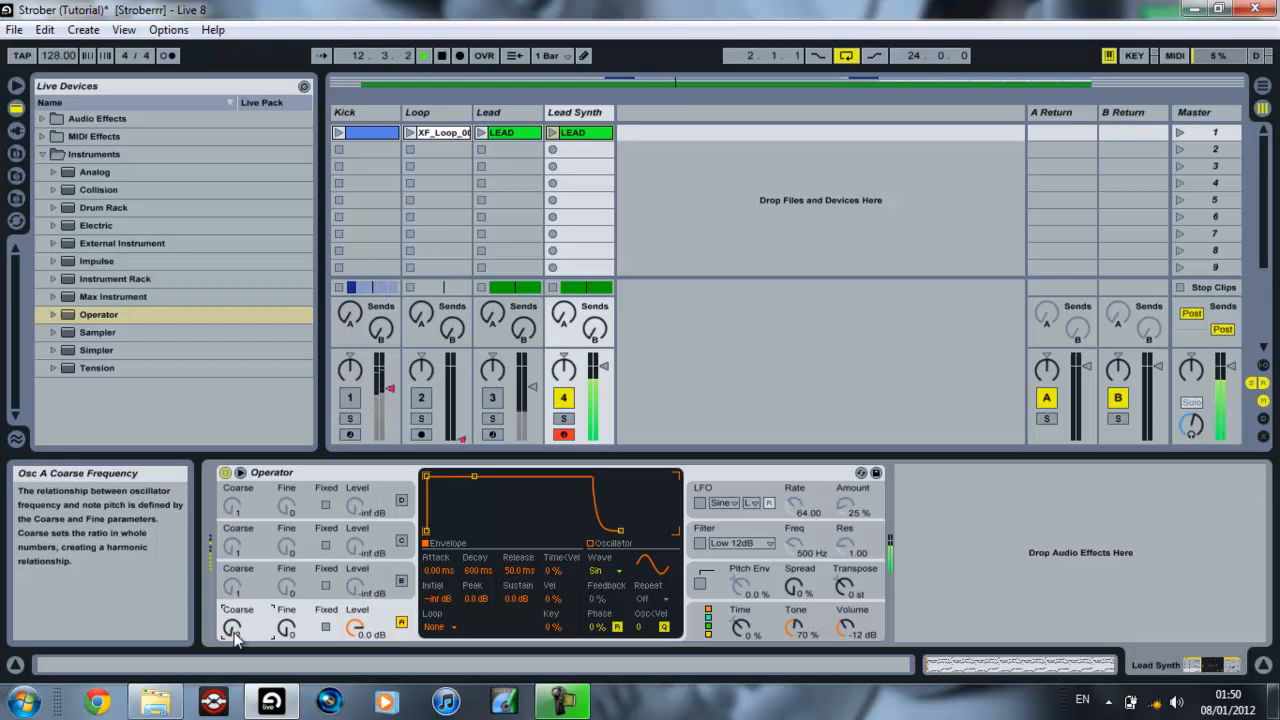
scroll(233, 630, "up", 1)
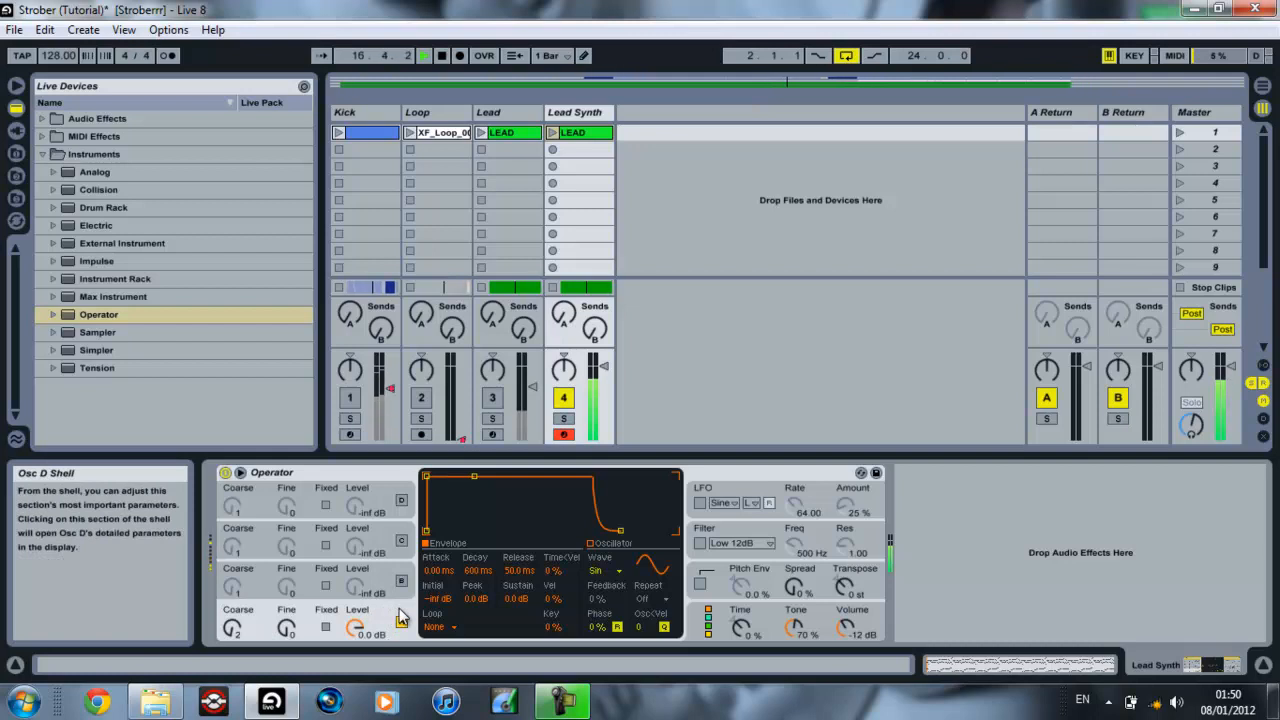
Step: Set oscillator A's volume envelope to a 1.00 ms decay and a 3.52 s release
left_click(595, 543)
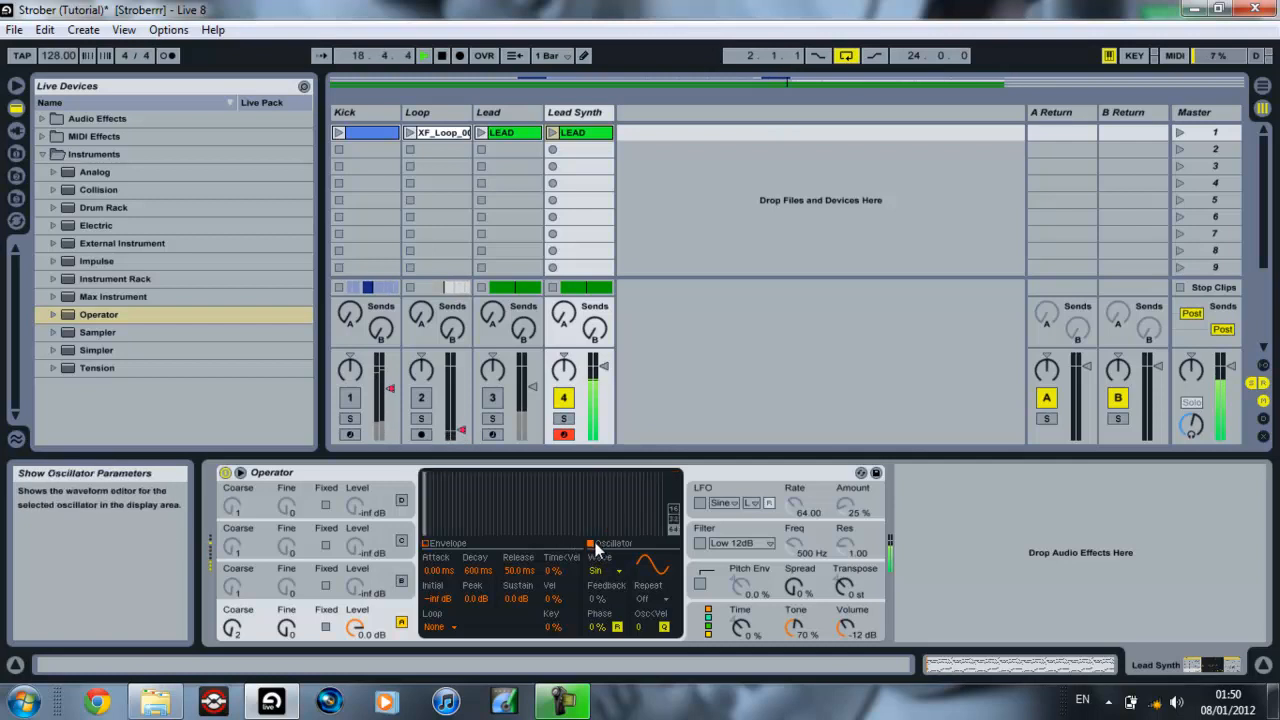
left_click(425, 544)
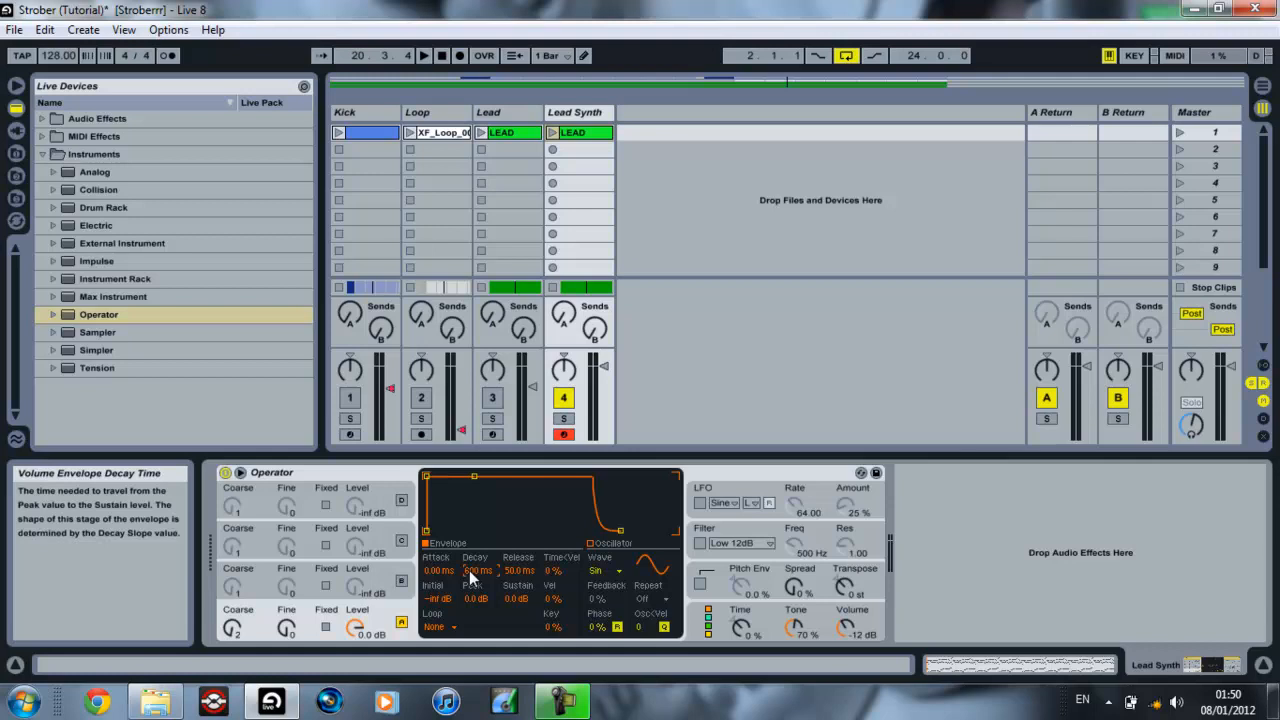
left_click_drag(471, 577, 471, 580)
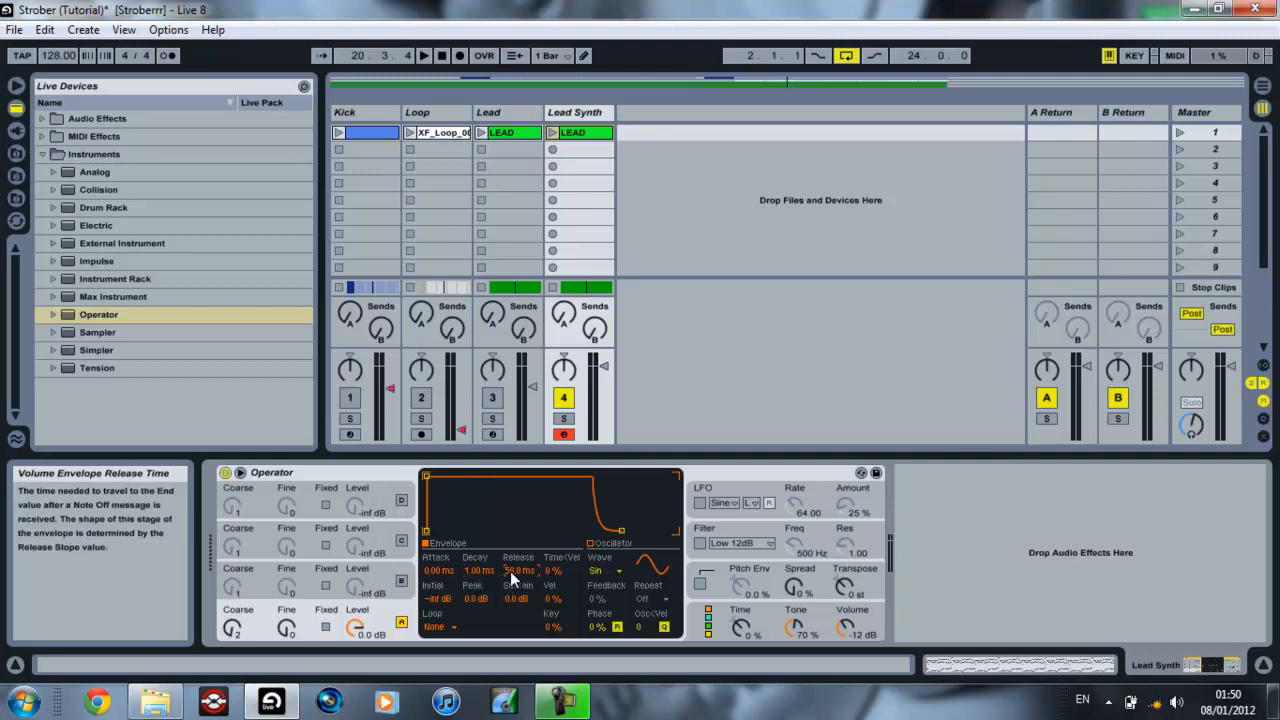
left_click_drag(620, 530, 641, 537)
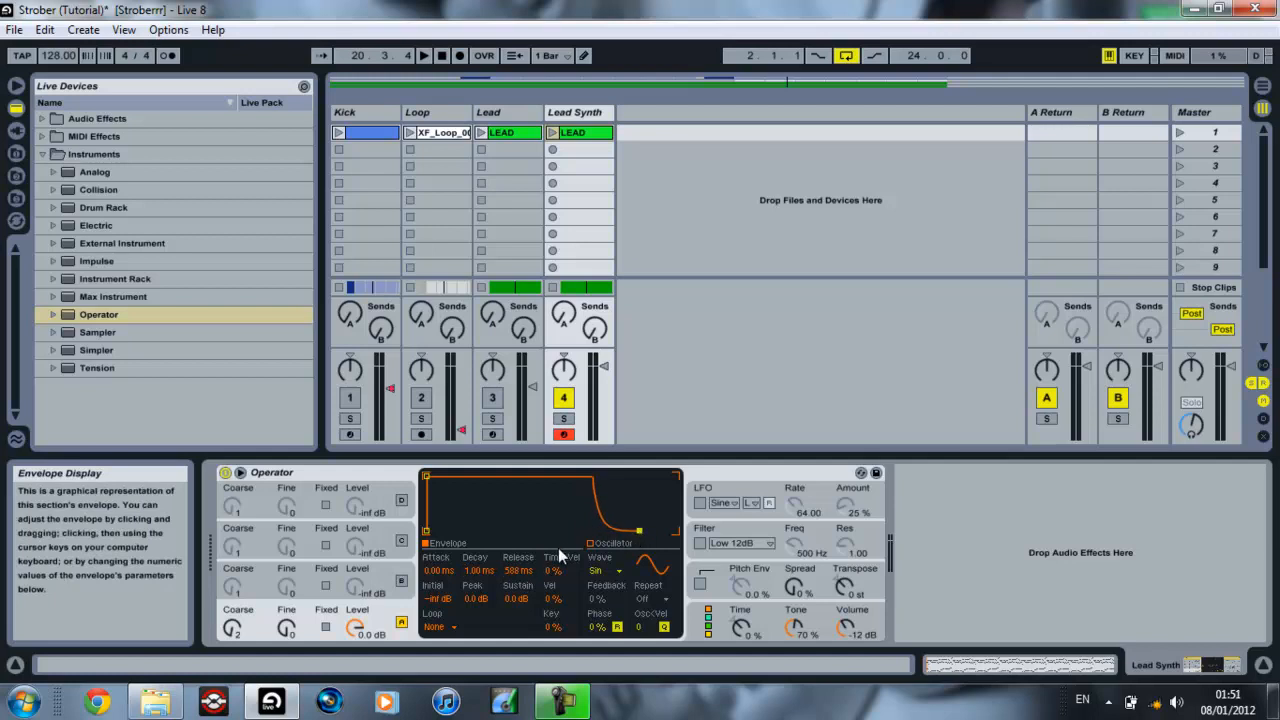
left_click_drag(509, 573, 509, 572)
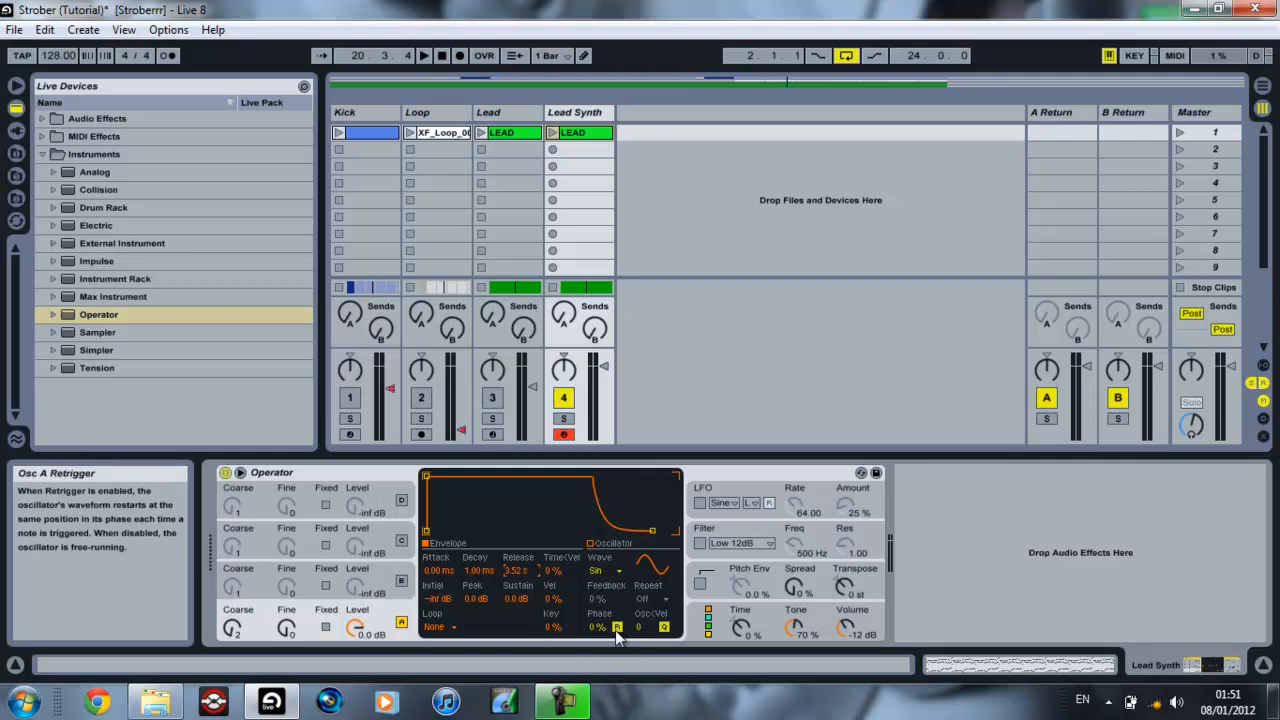
Step: Show oscillator A's waveform editor and change its waveform to Saw 4
left_click(652, 565)
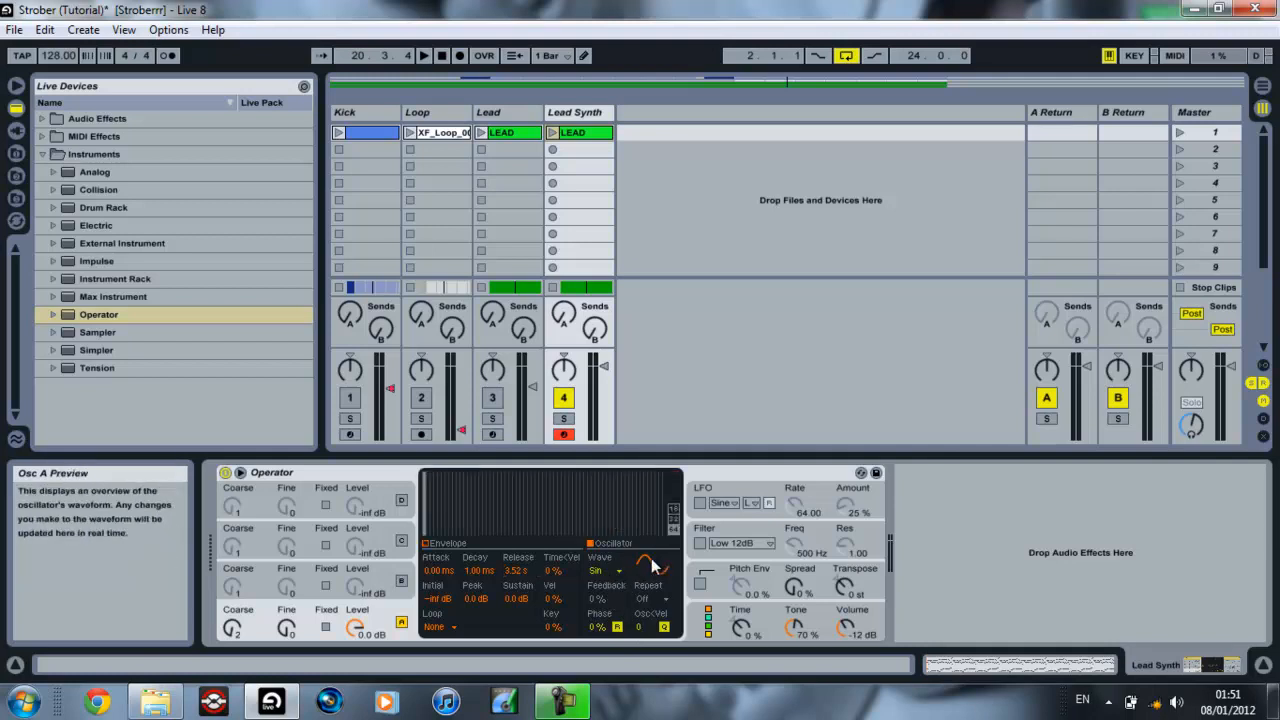
left_click(455, 542)
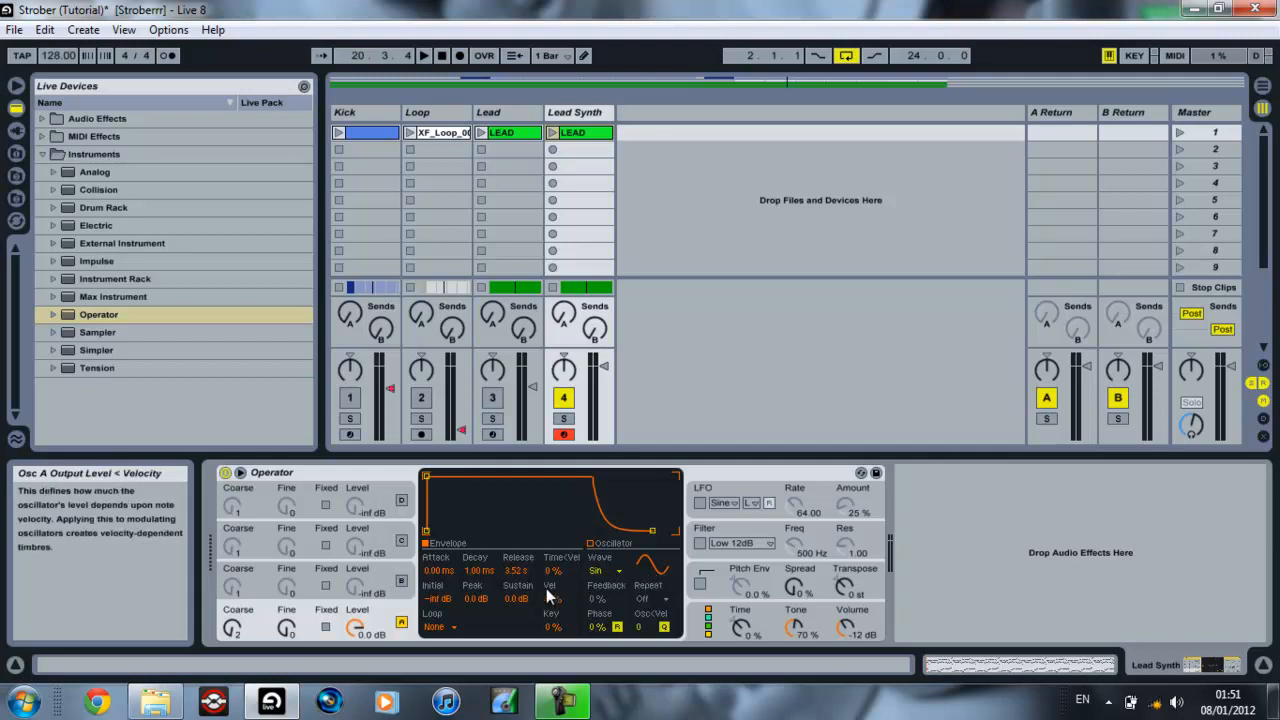
left_click(617, 628)
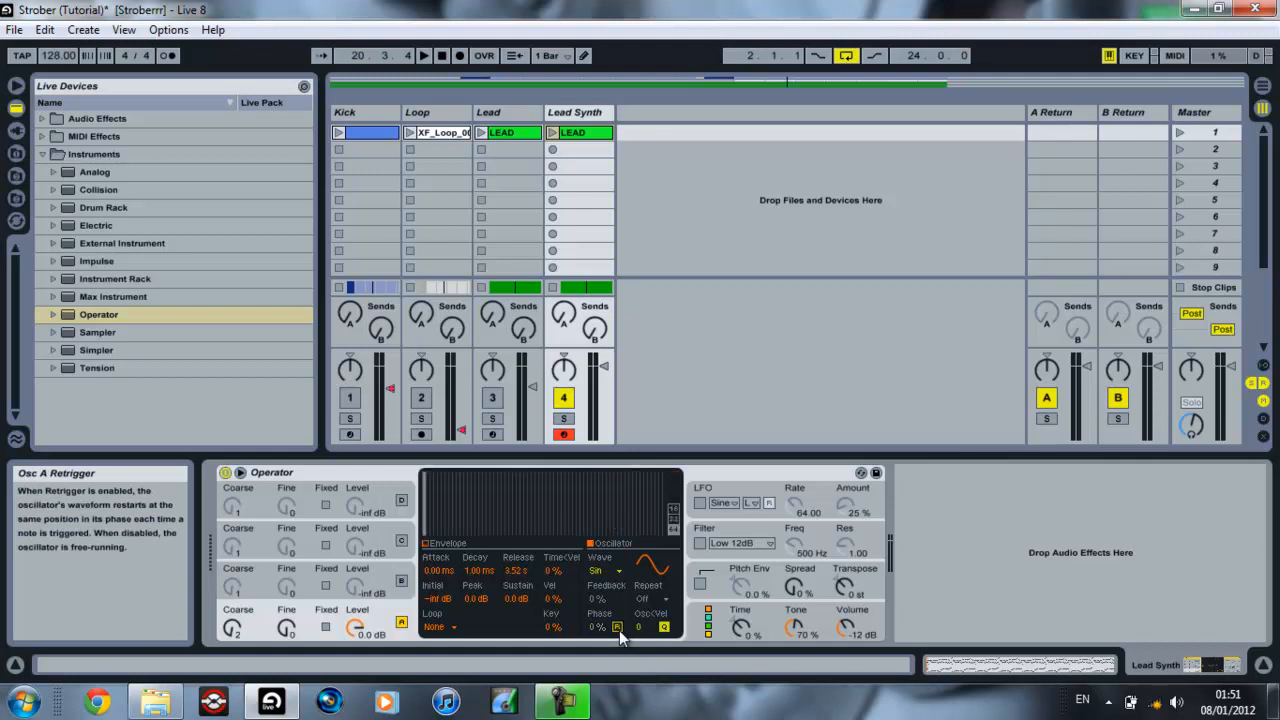
left_click(602, 572)
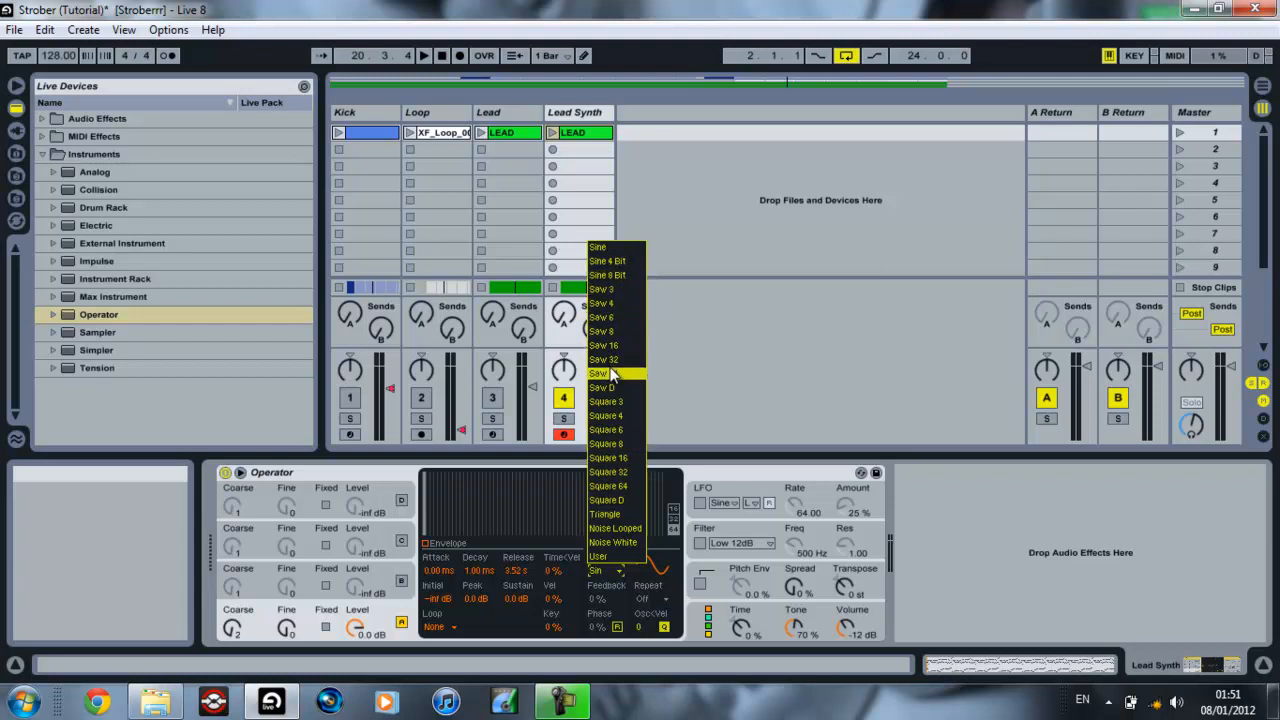
left_click(612, 302)
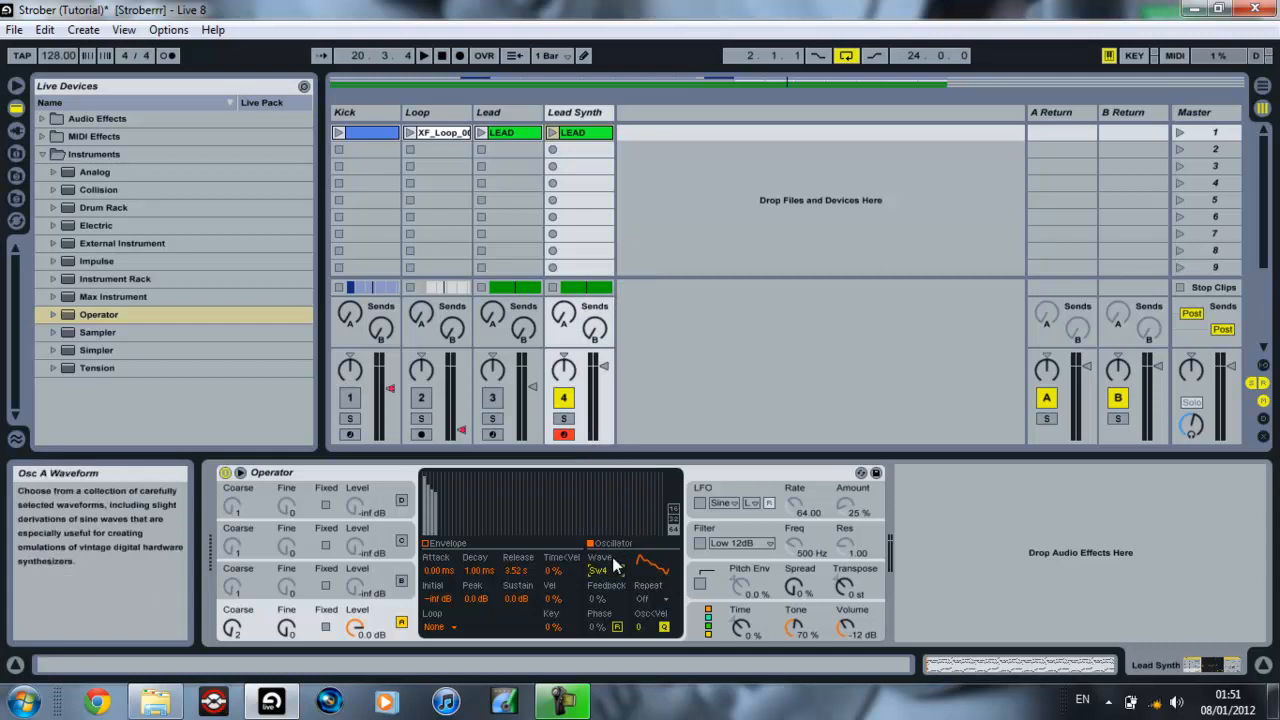
Step: Try the Square 3 and Square 16 waveforms on oscillator A during playback
key("space")
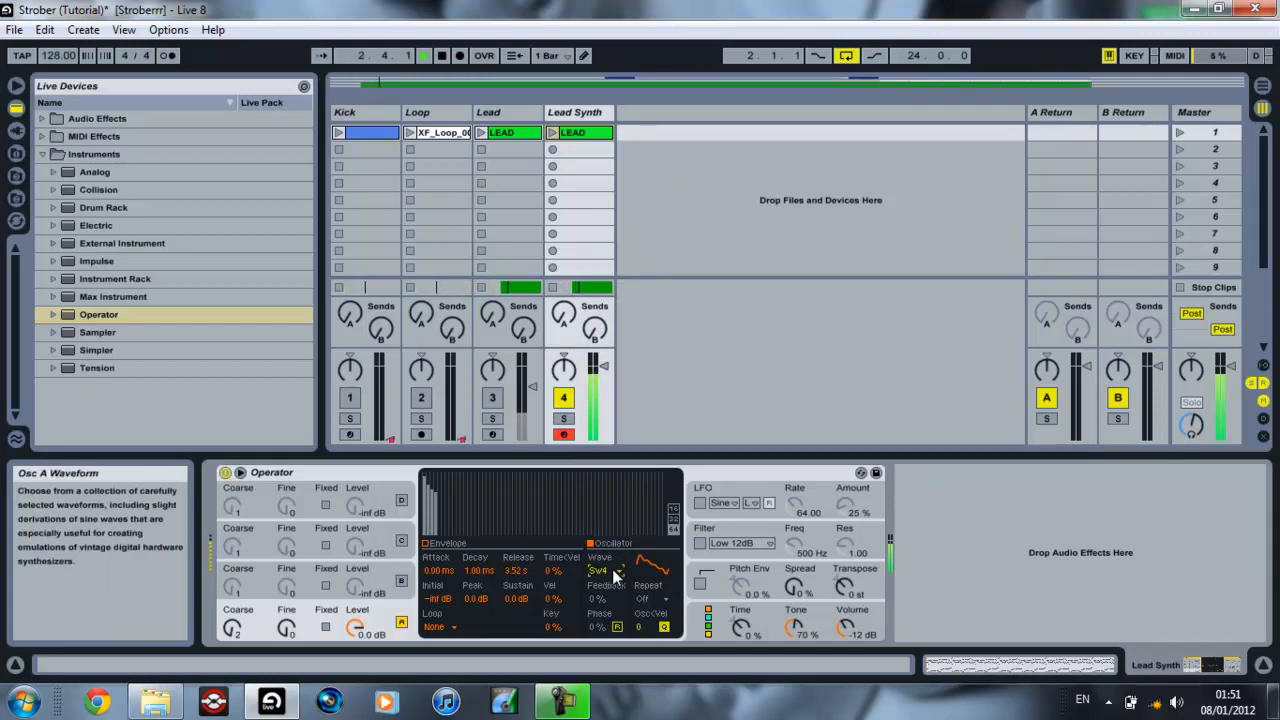
left_click(612, 569)
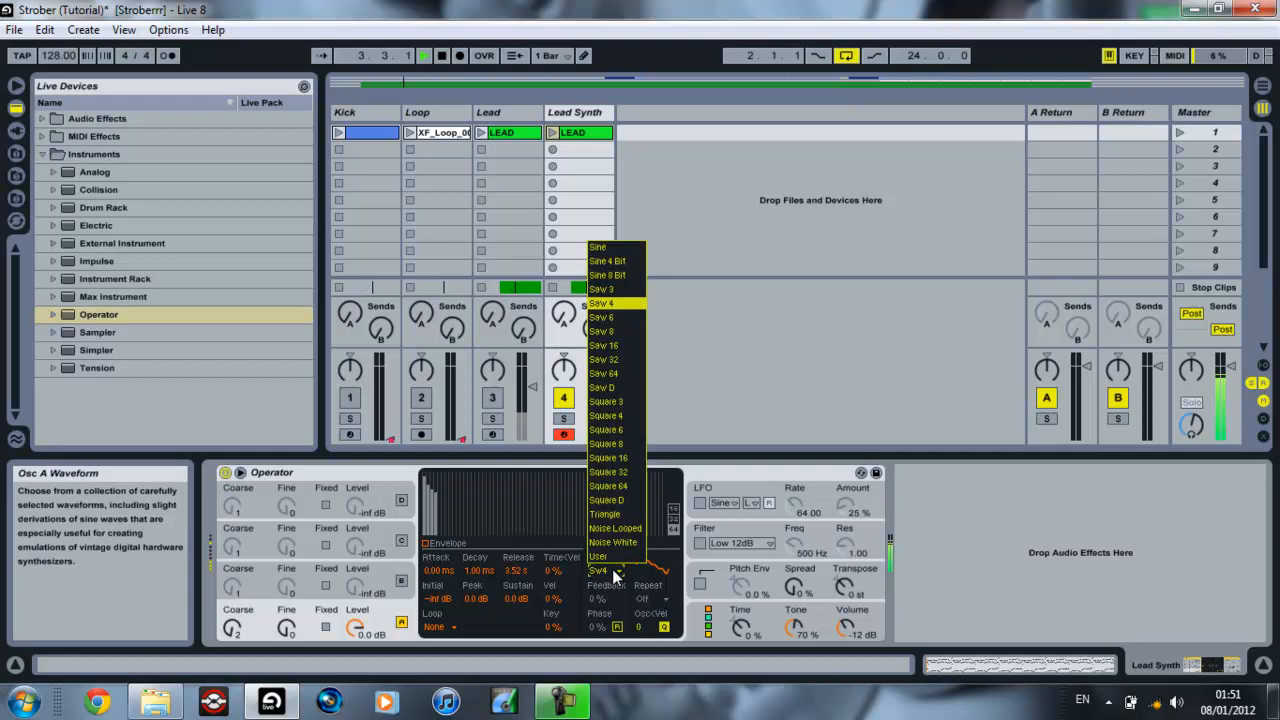
left_click(614, 405)
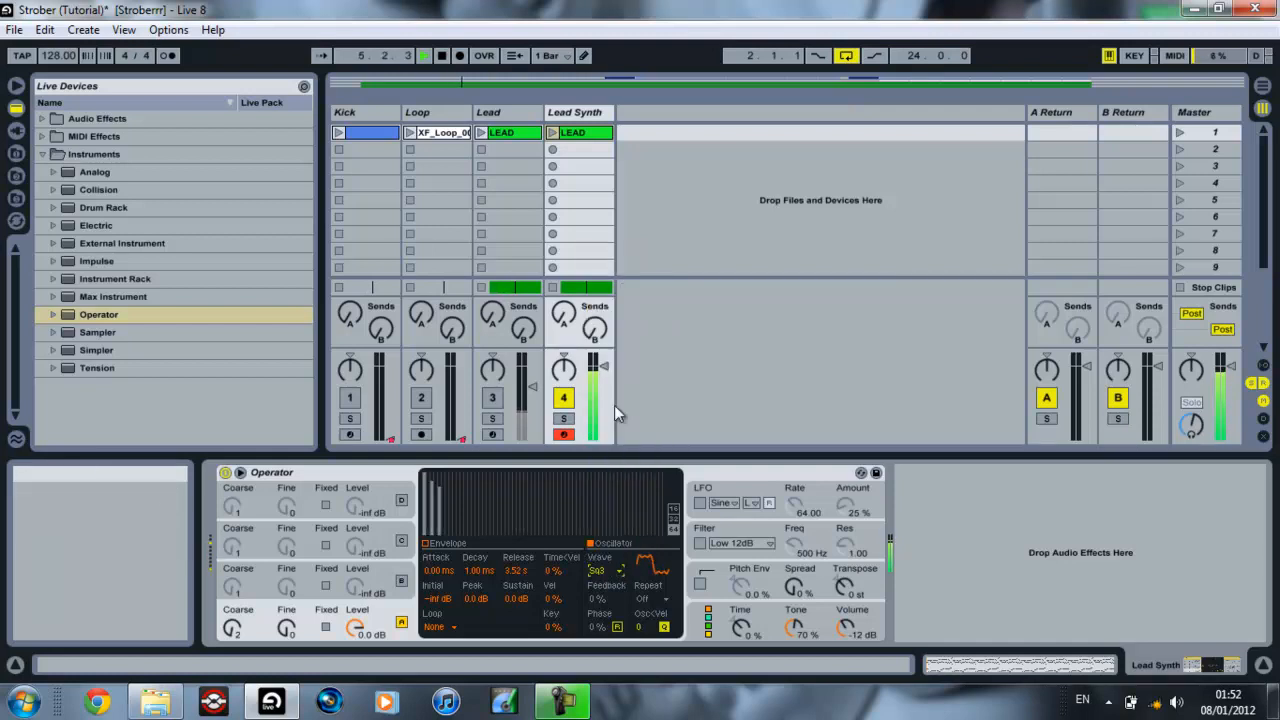
left_click(613, 572)
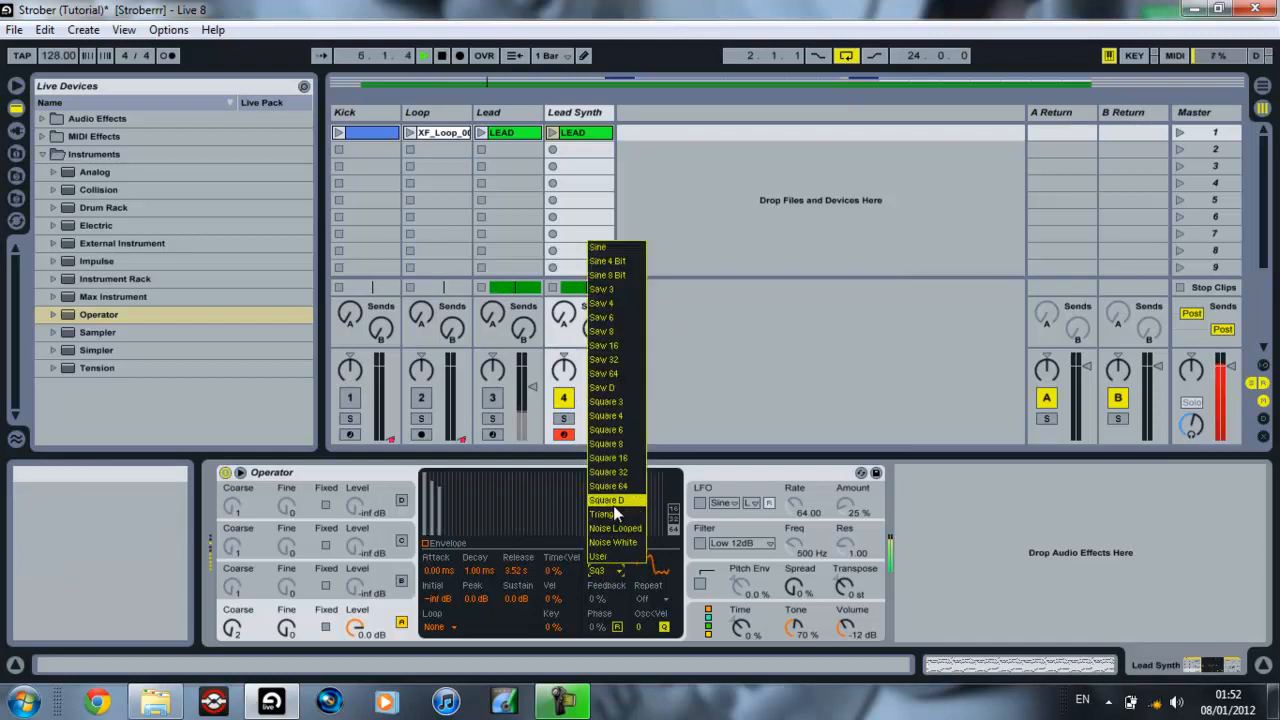
left_click(616, 444)
key("space")
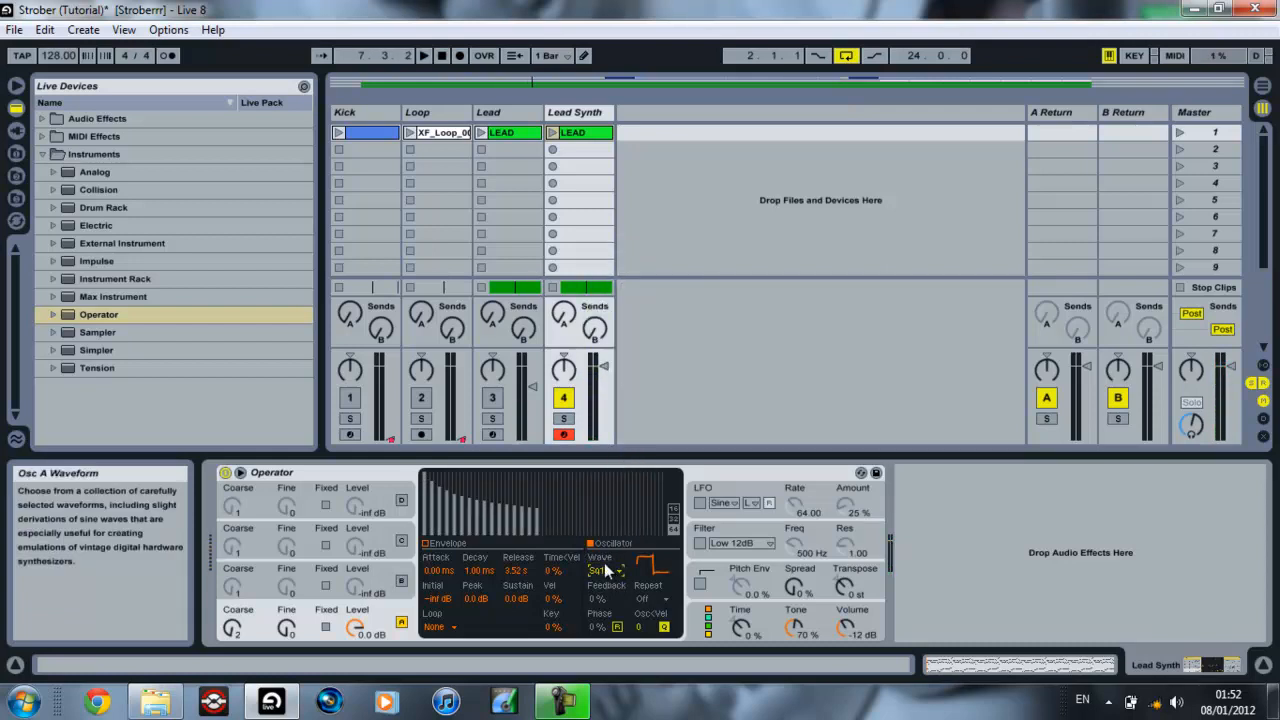
Step: Change oscillator A's waveform to Saw D, lower the Lead Synth track's volume and play back briefly
left_click(604, 572)
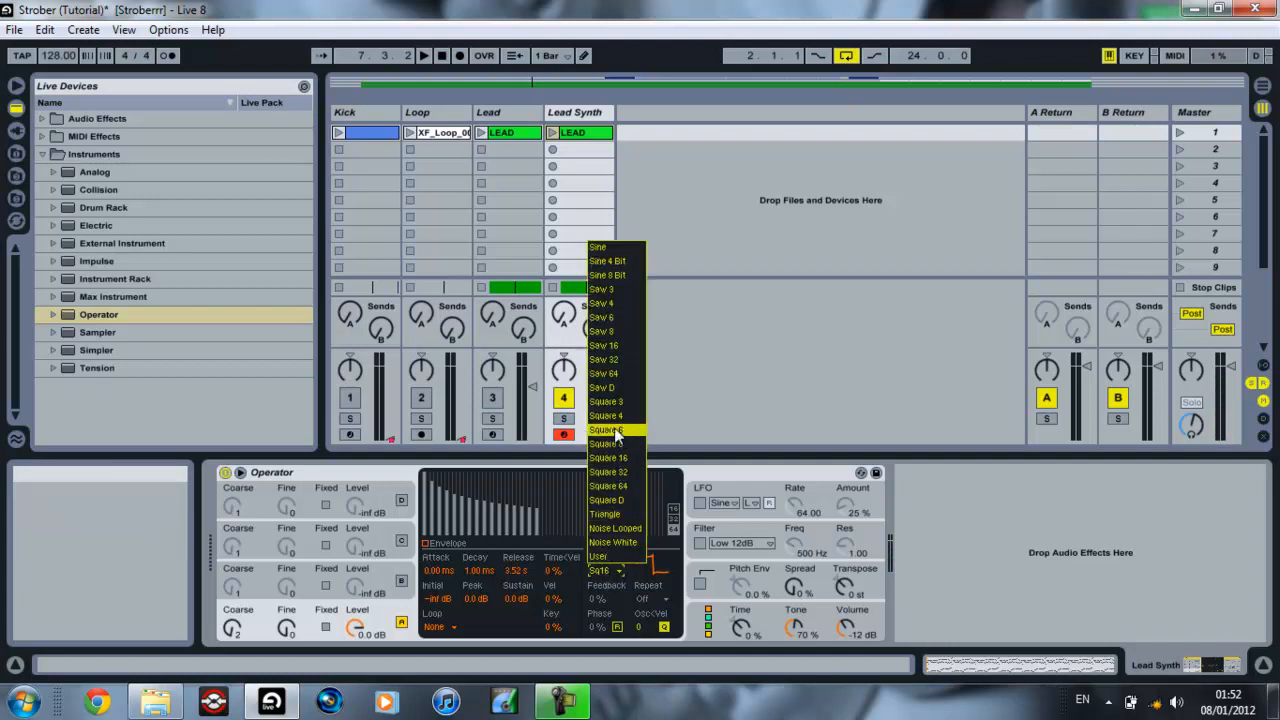
left_click(612, 388)
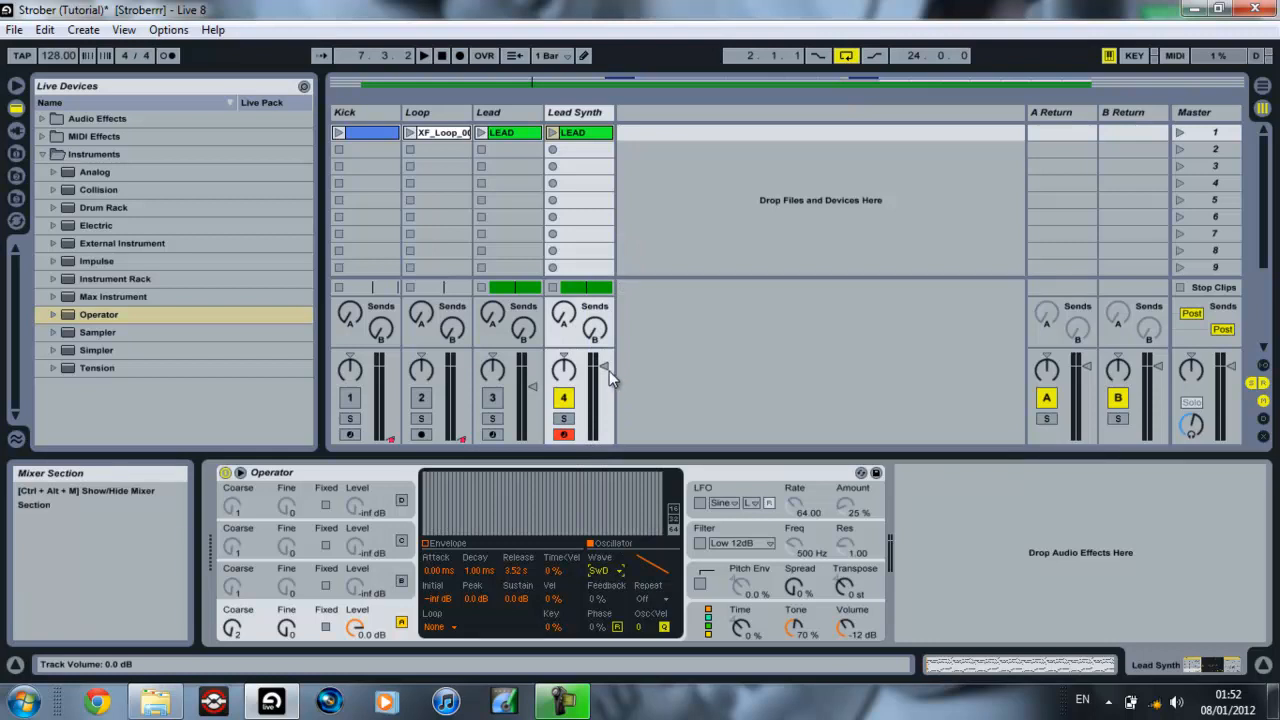
left_click_drag(600, 373, 600, 370)
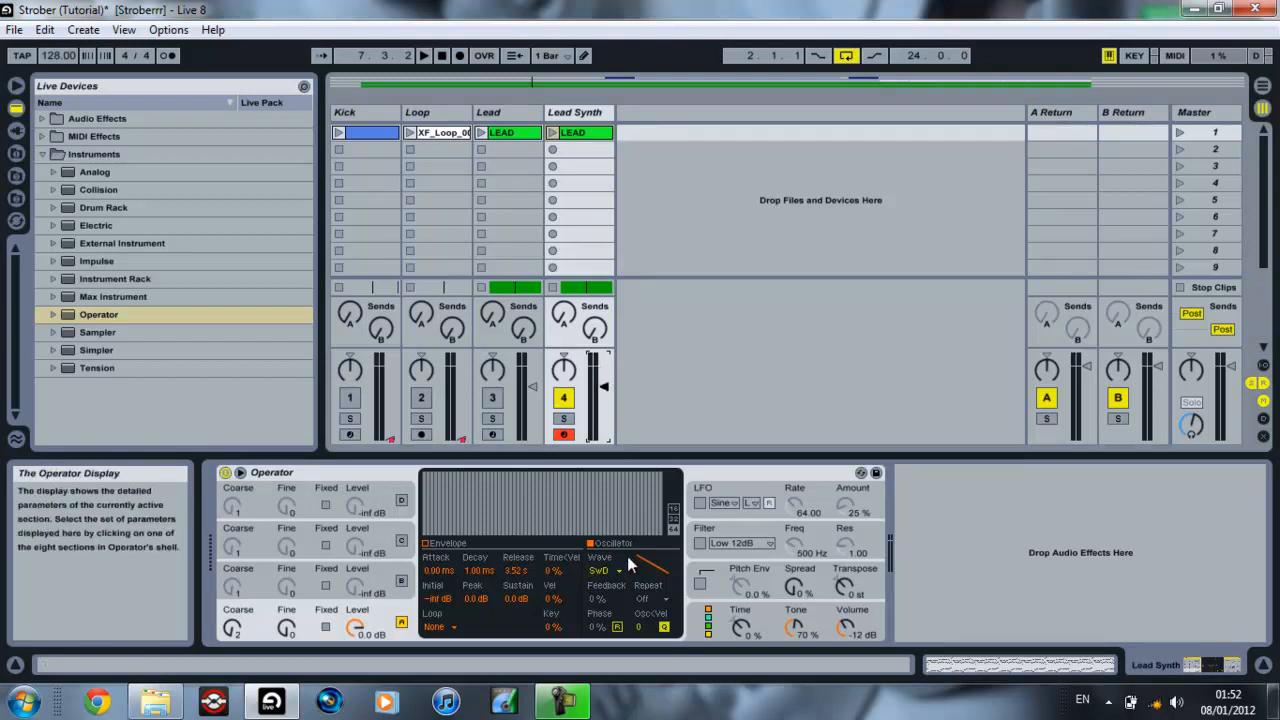
key("space")
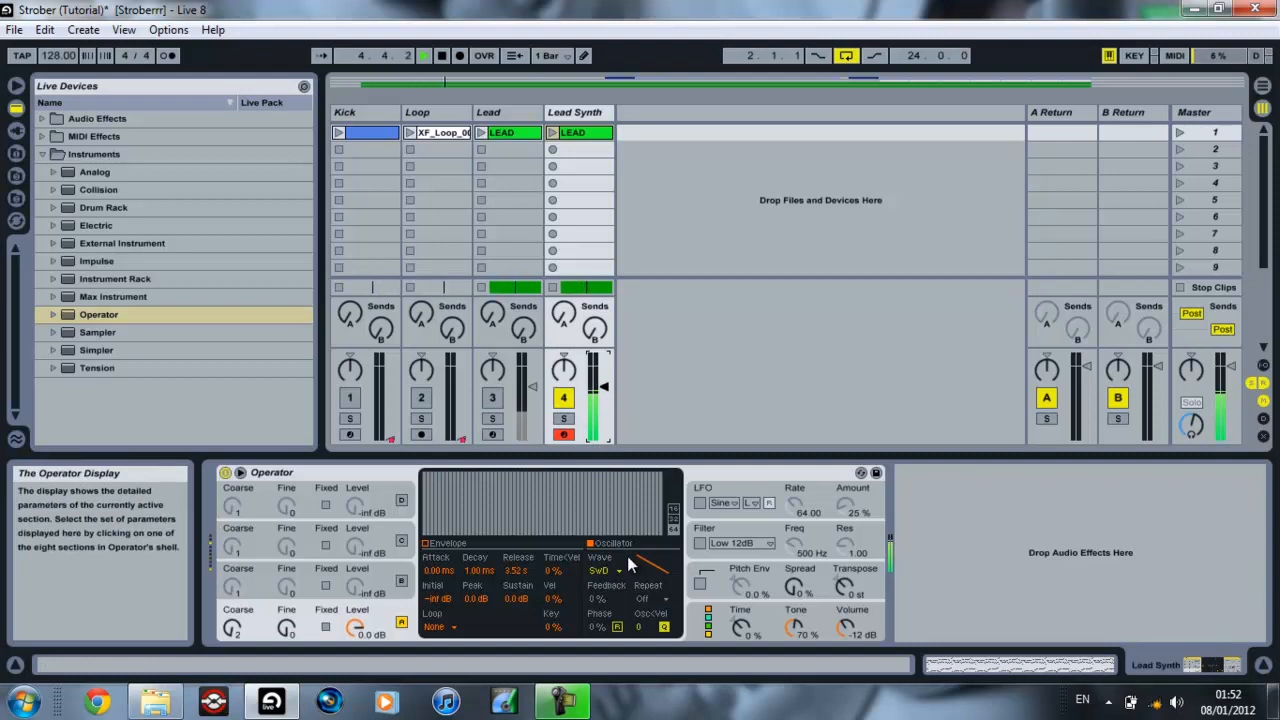
key("space")
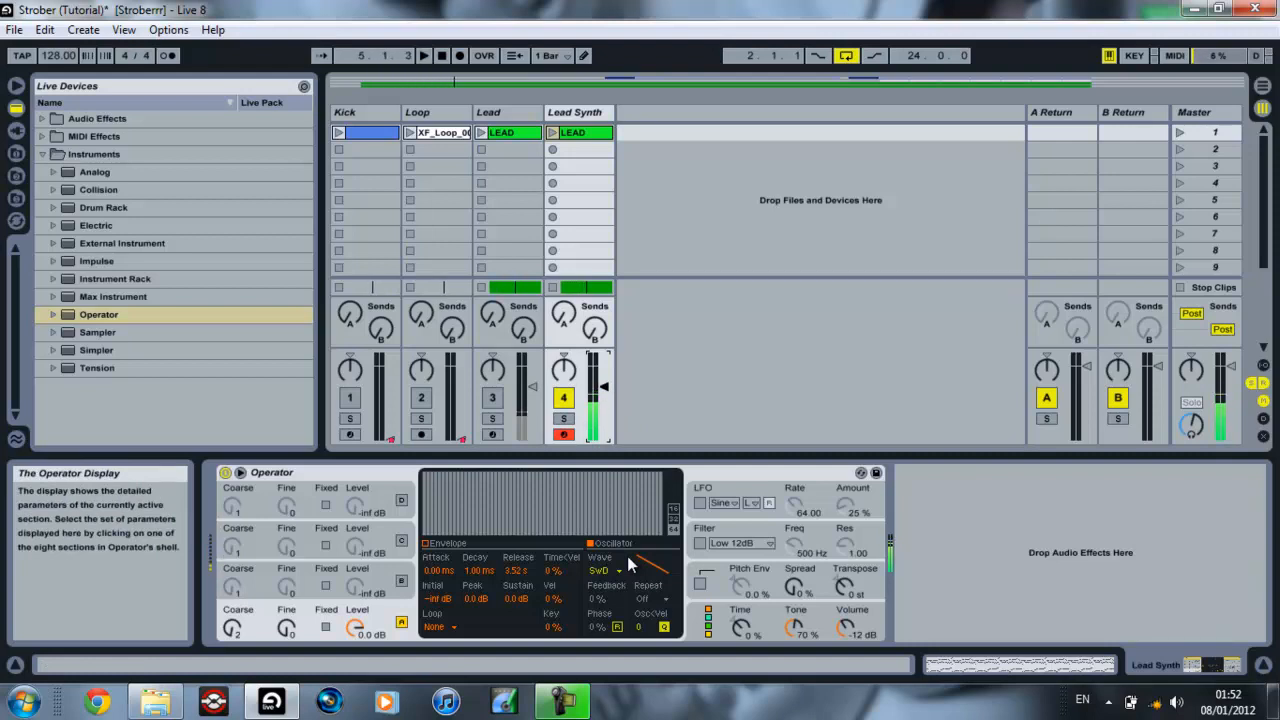
Step: Turn on Operator's filter and set its type to Low SVF
left_click(435, 546)
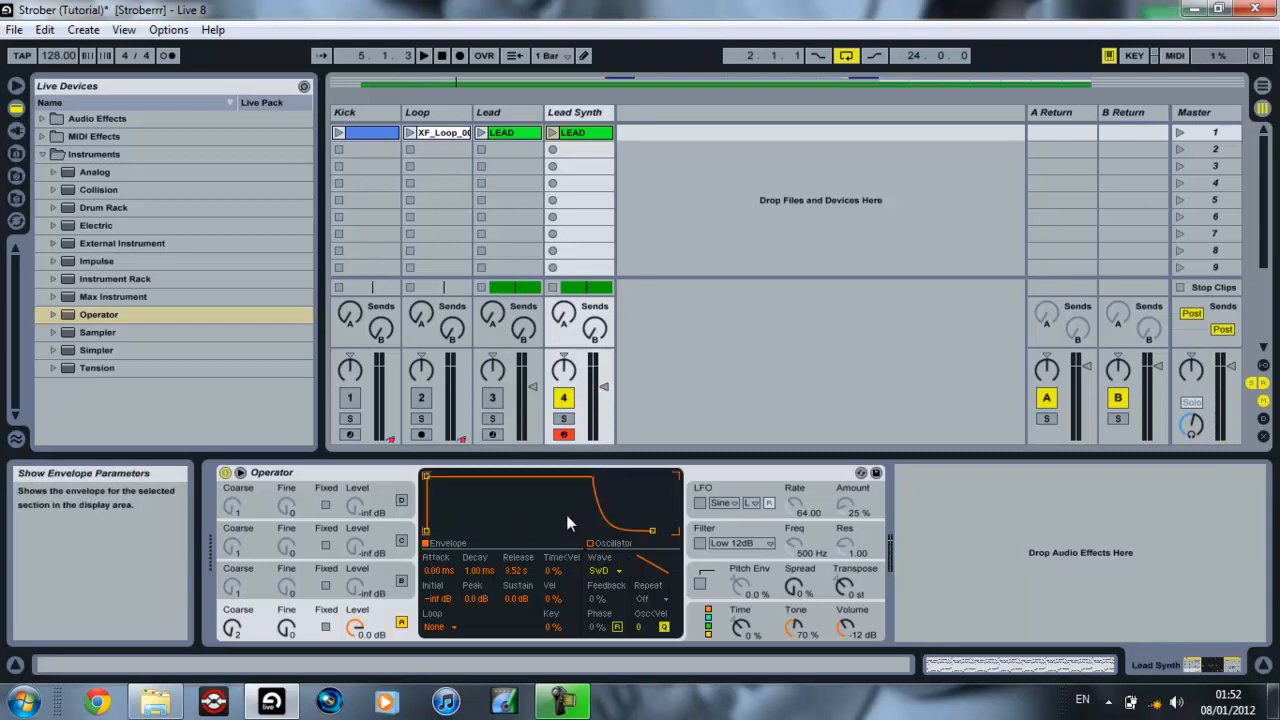
left_click(699, 545)
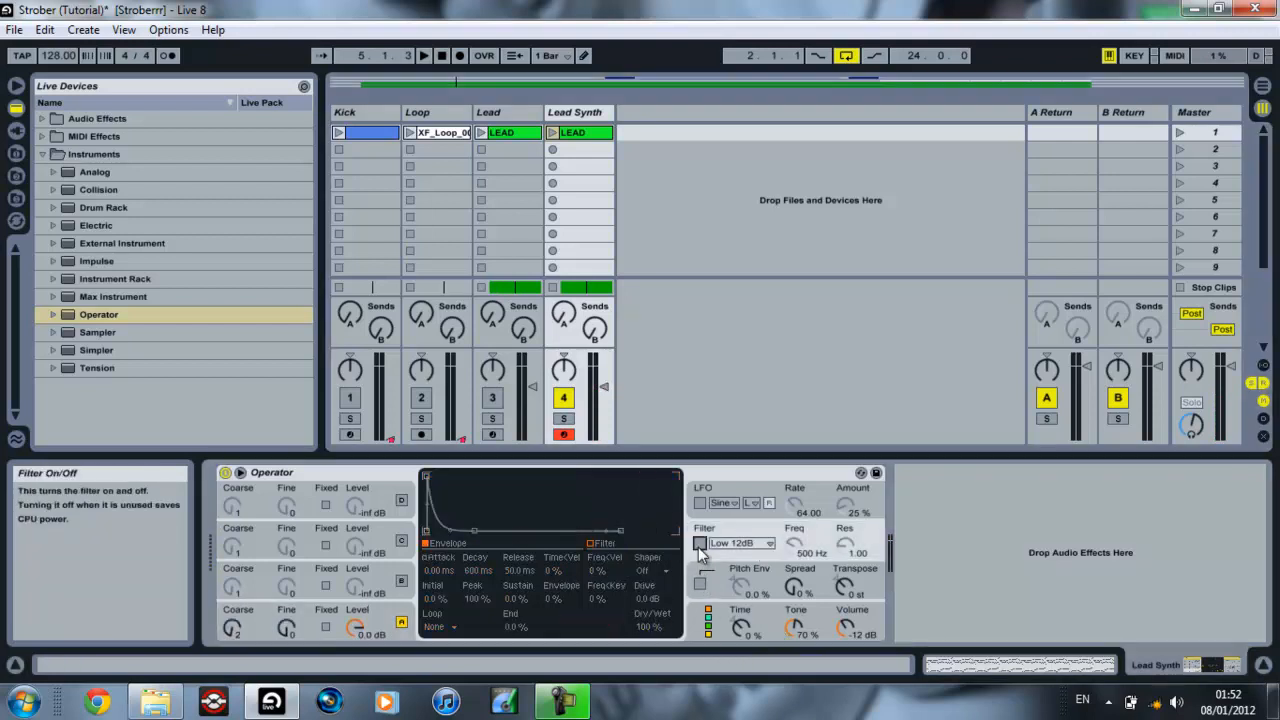
left_click(700, 545)
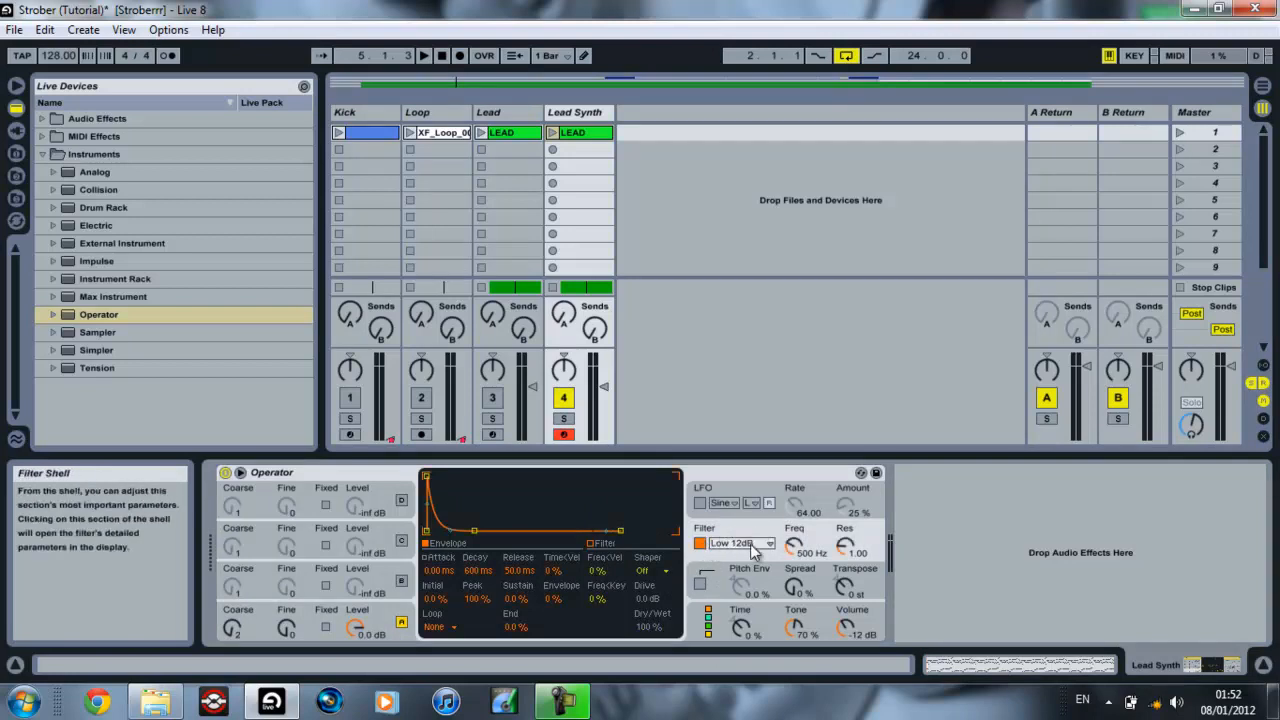
left_click(748, 543)
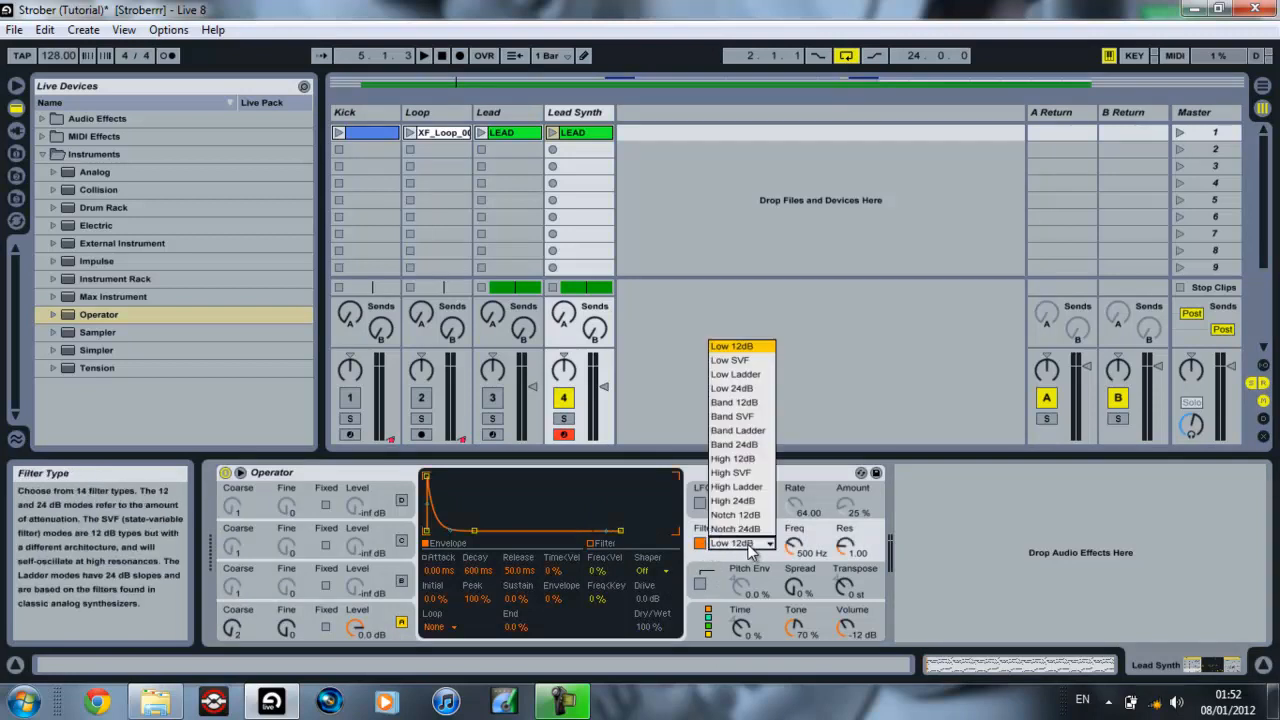
left_click(731, 360)
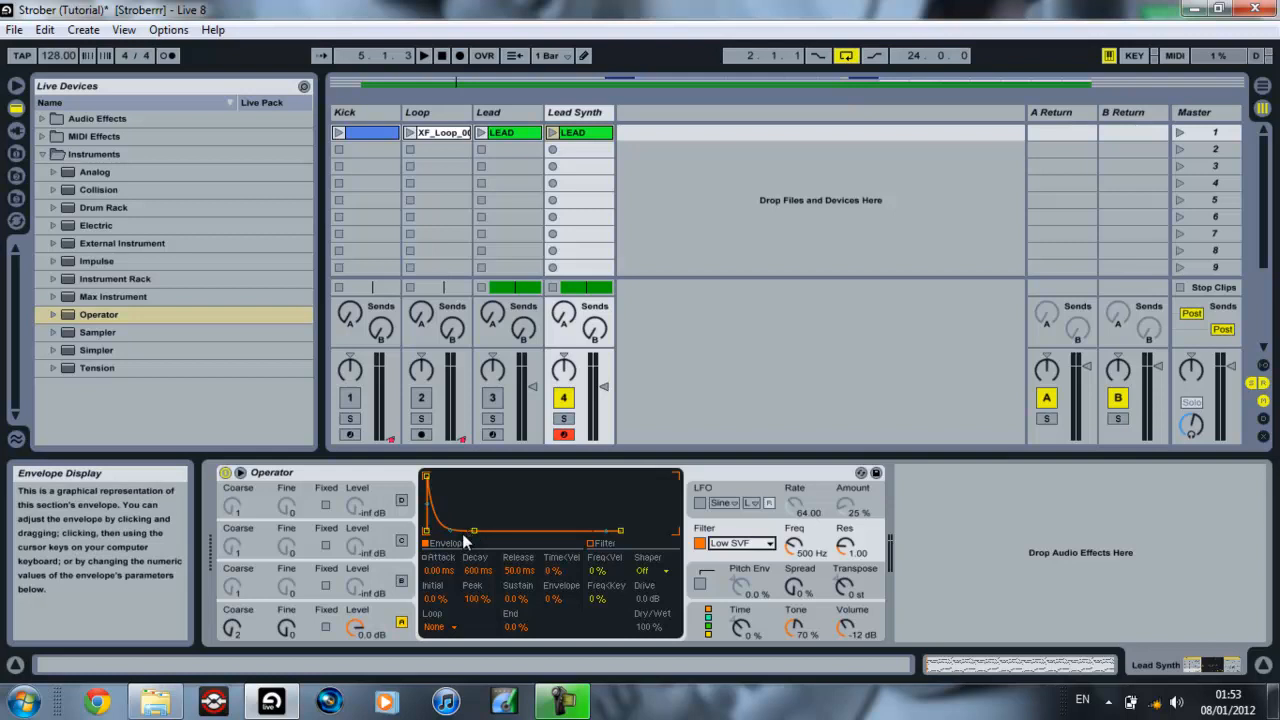
Step: Shape the filter envelope with a 1.00 ms decay, 100% sustain, 6.42 s release and 100% end level
left_click(383, 617)
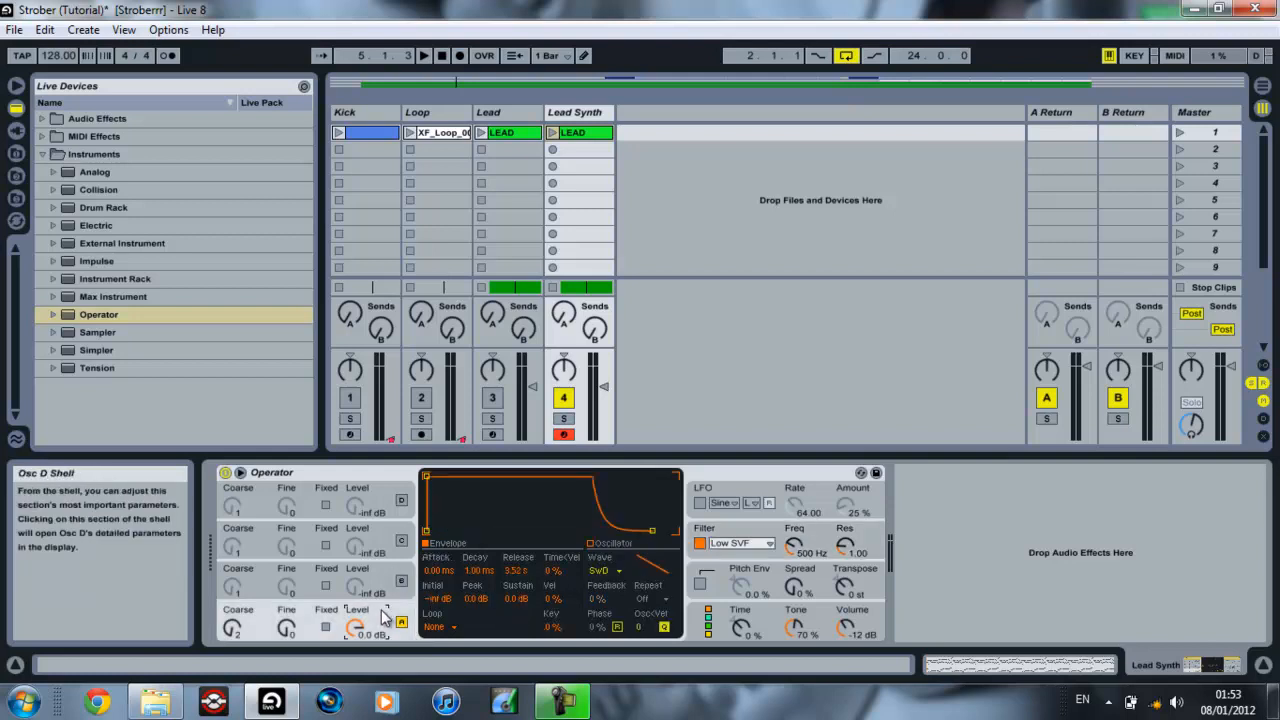
left_click(740, 532)
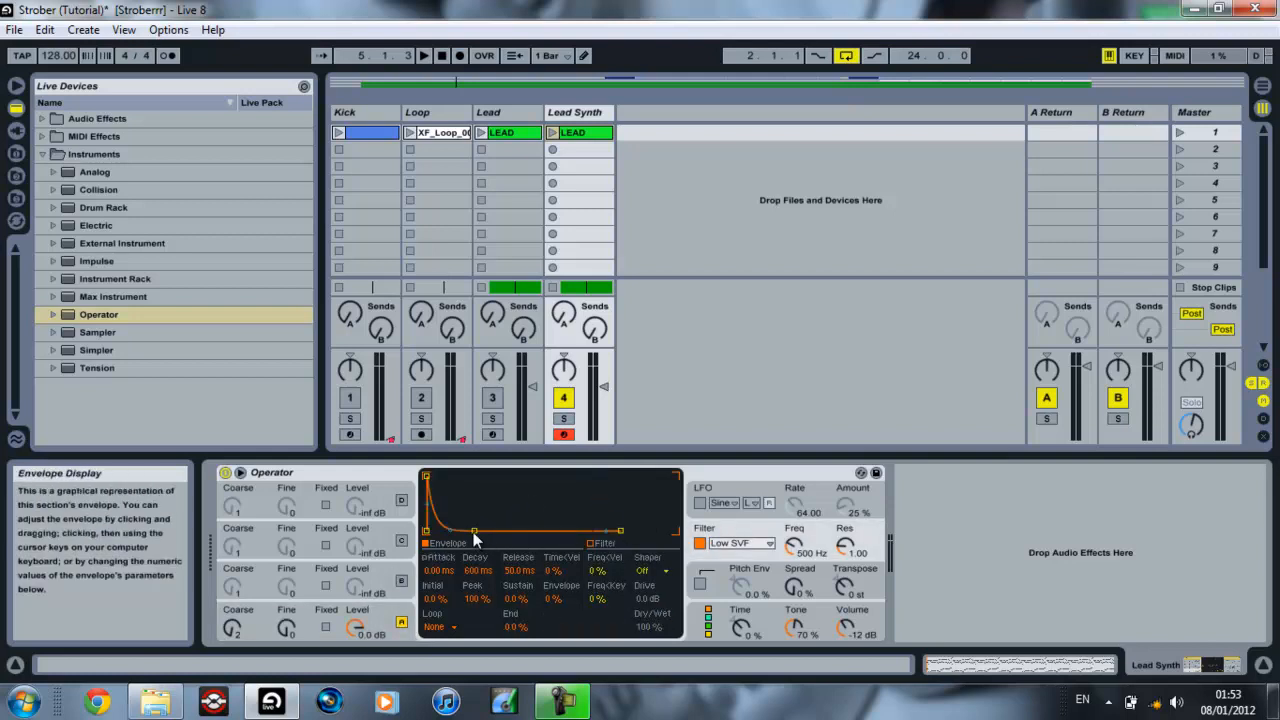
left_click_drag(474, 531, 489, 482)
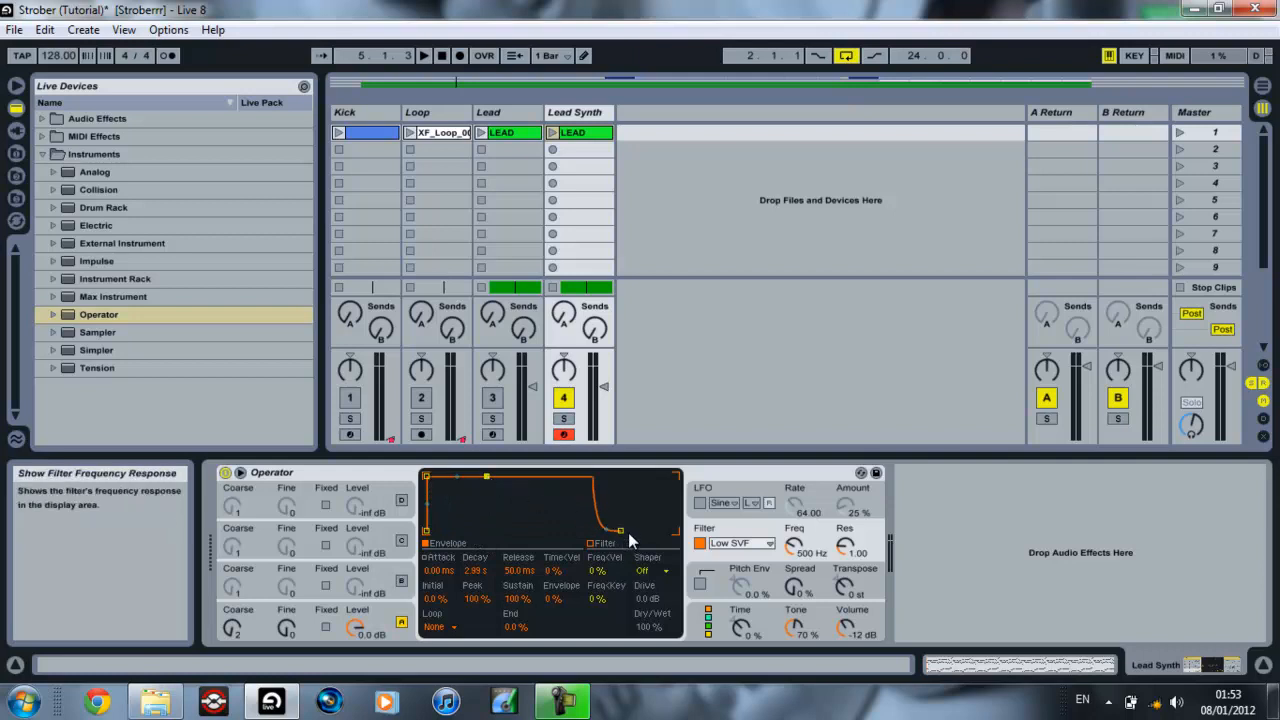
left_click_drag(621, 531, 629, 477)
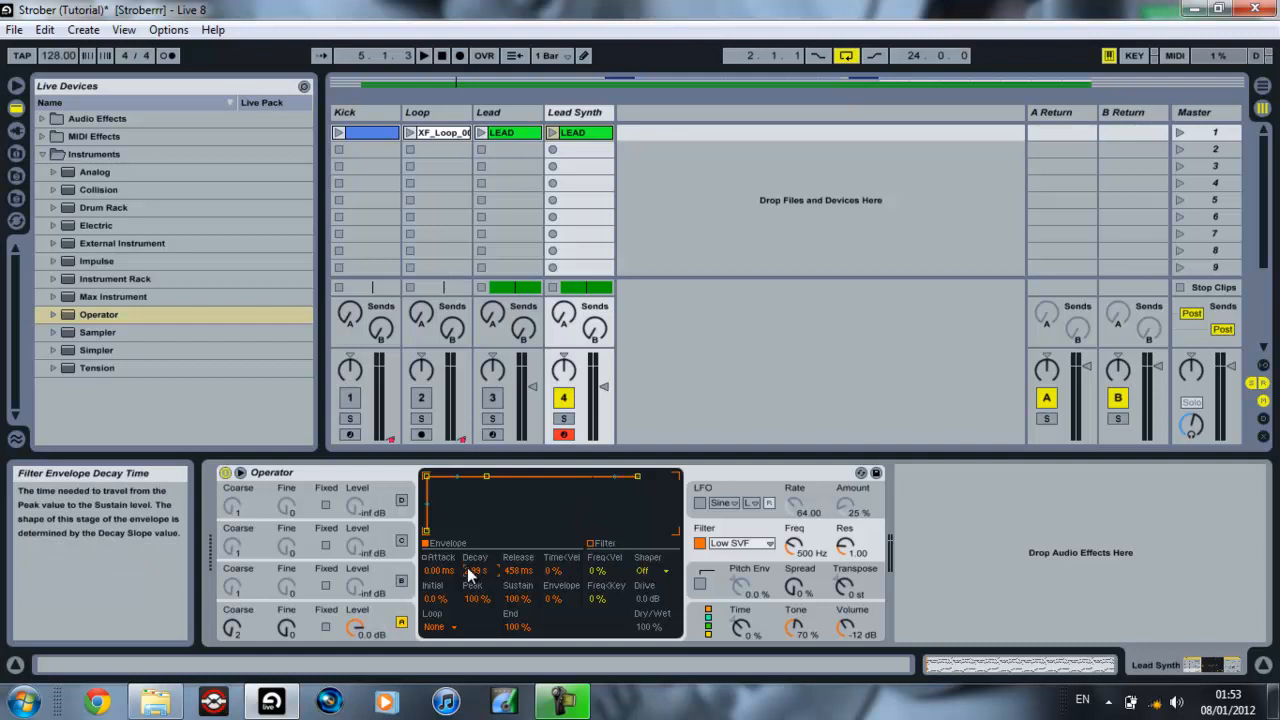
scroll(467, 569, "down", 10)
scroll(511, 571, "up", 6)
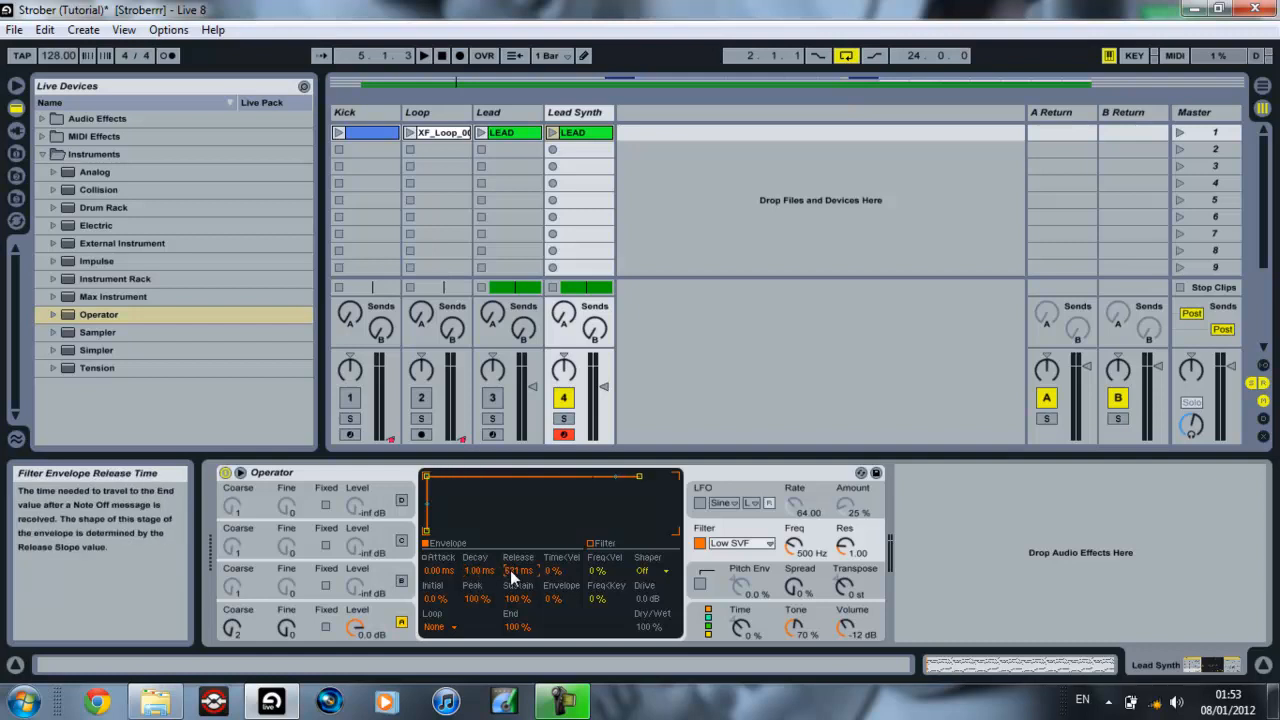
scroll(511, 574, "up", 4)
scroll(510, 571, "up", 2)
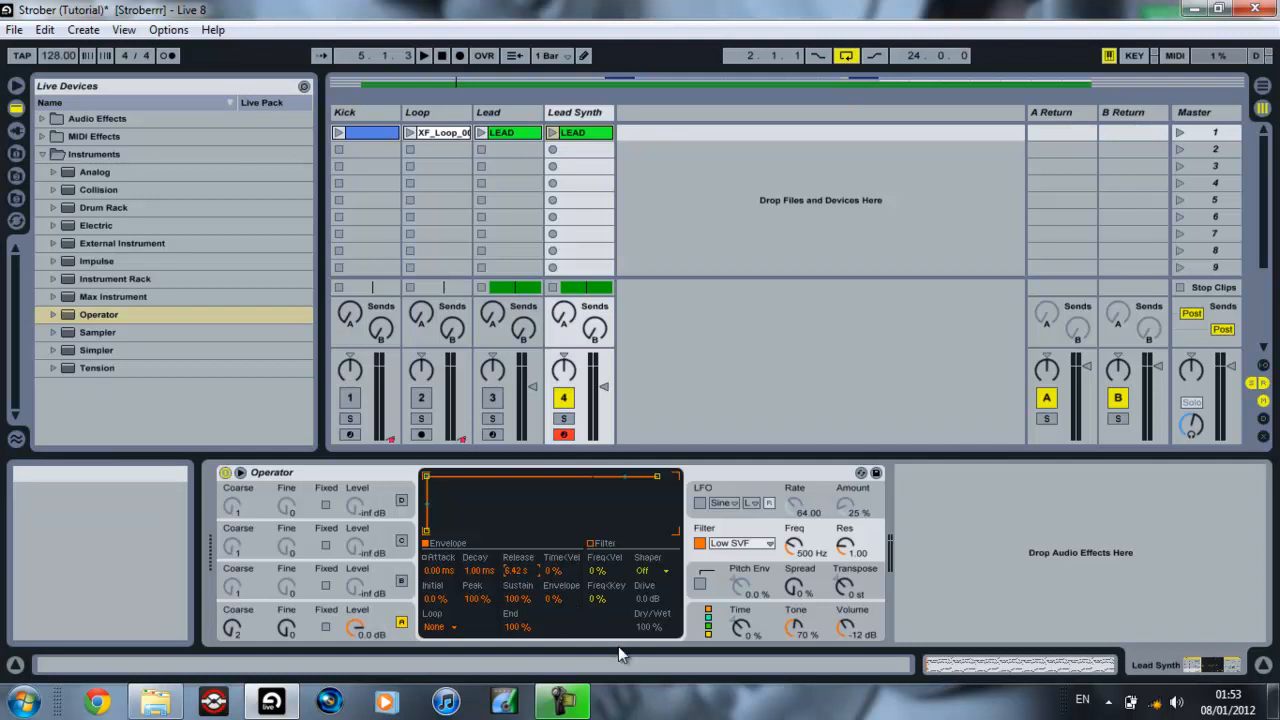
Step: Compare the sound with the filter off and on, and set its frequency to 12.3 kHz and resonance to 1.21
key("space")
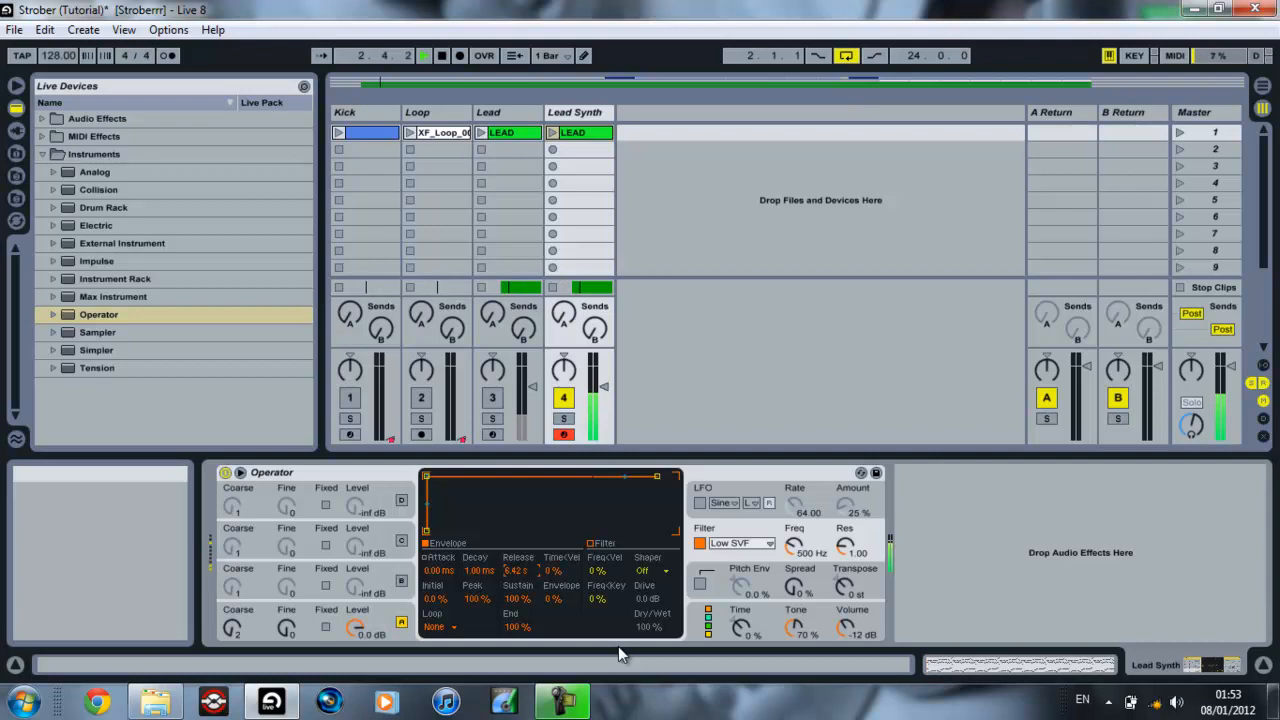
left_click(699, 544)
left_click(699, 544)
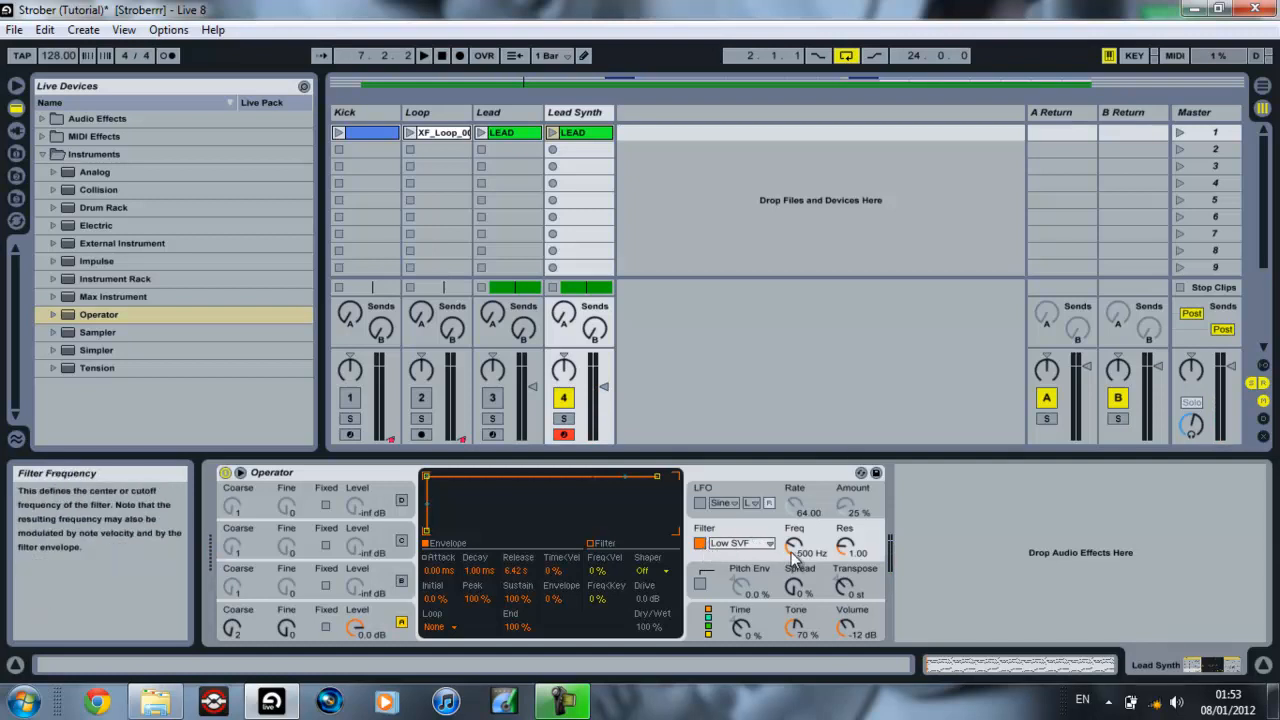
key("space")
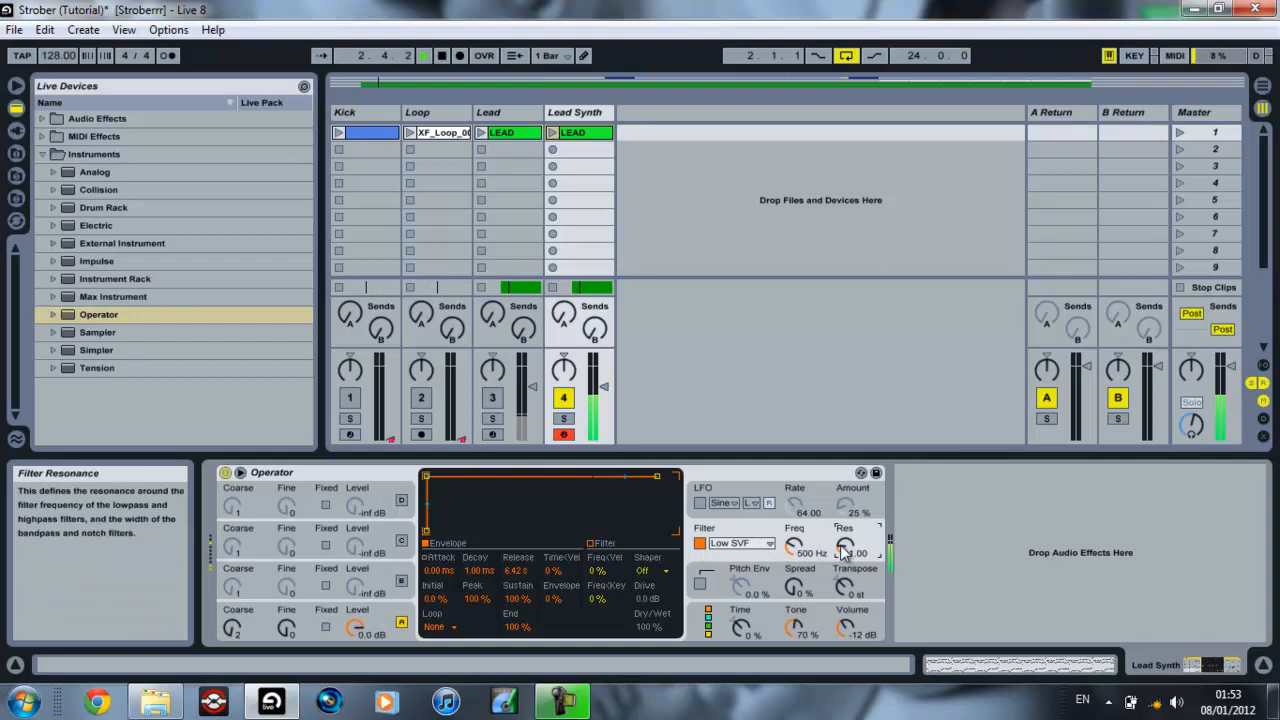
left_click_drag(843, 552, 841, 546)
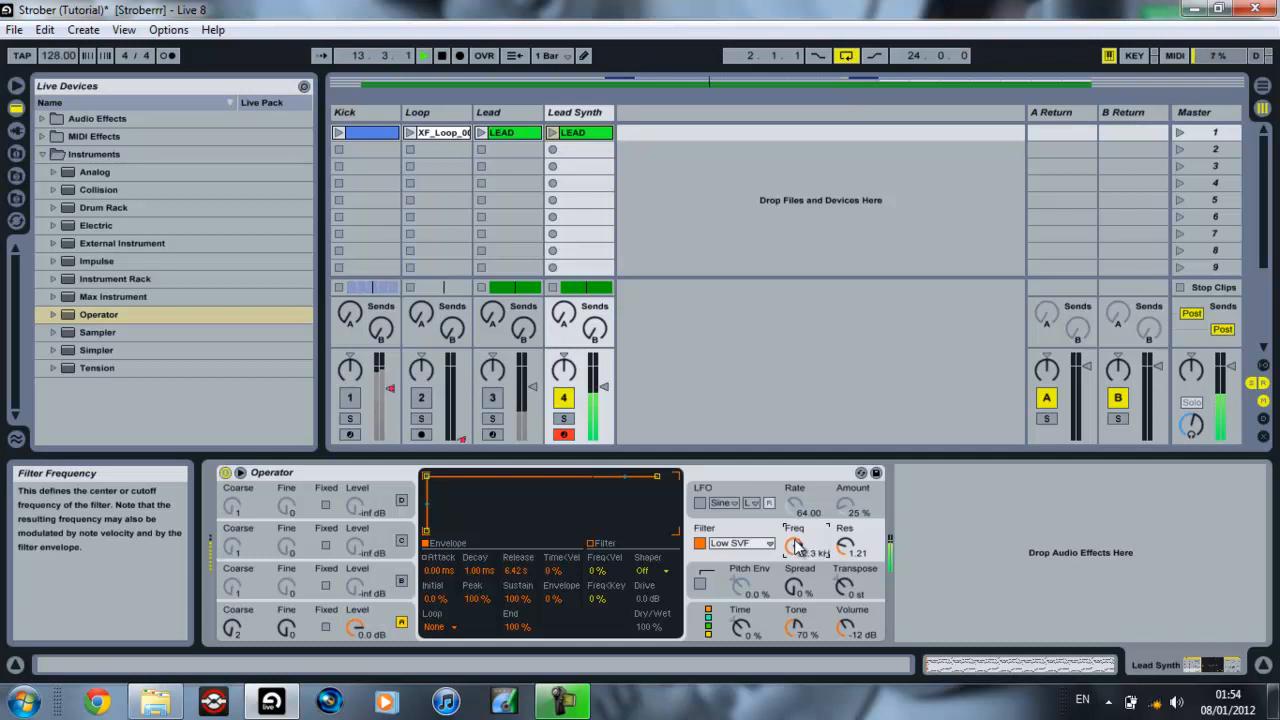
Step: Set Operator's global Tone to 25% and Time to -100% during playback
left_click(766, 620)
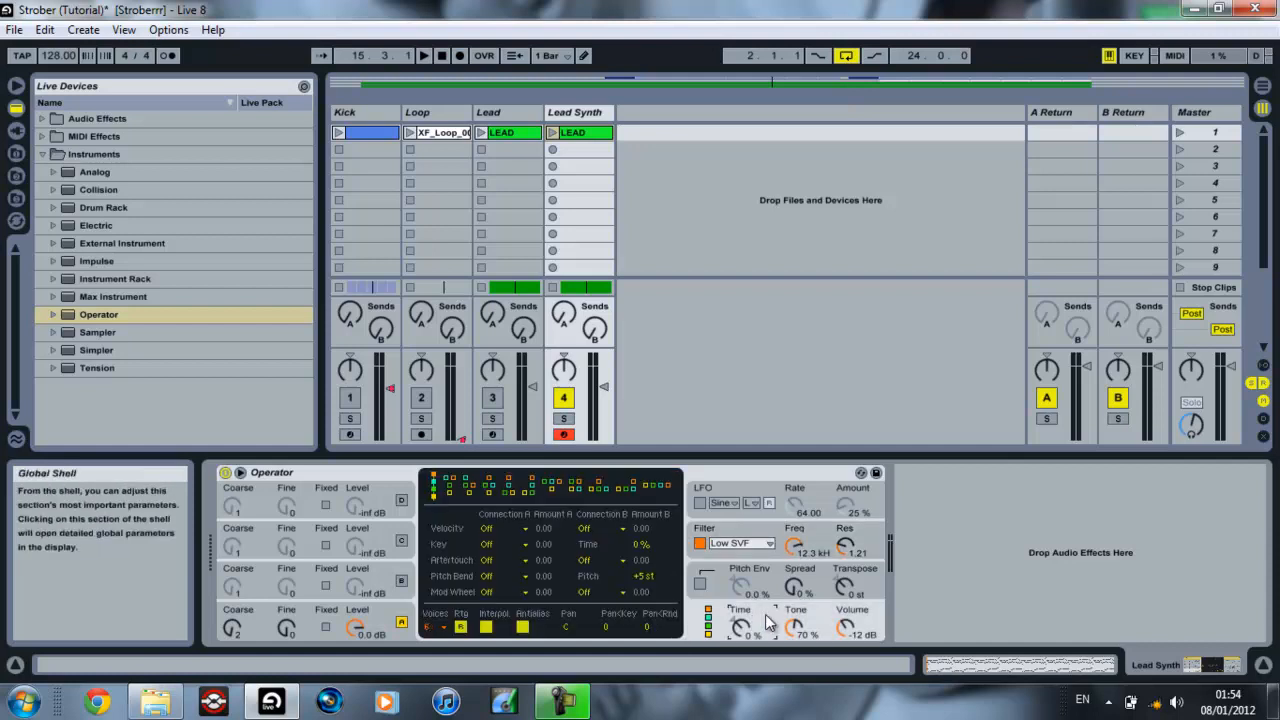
key("space")
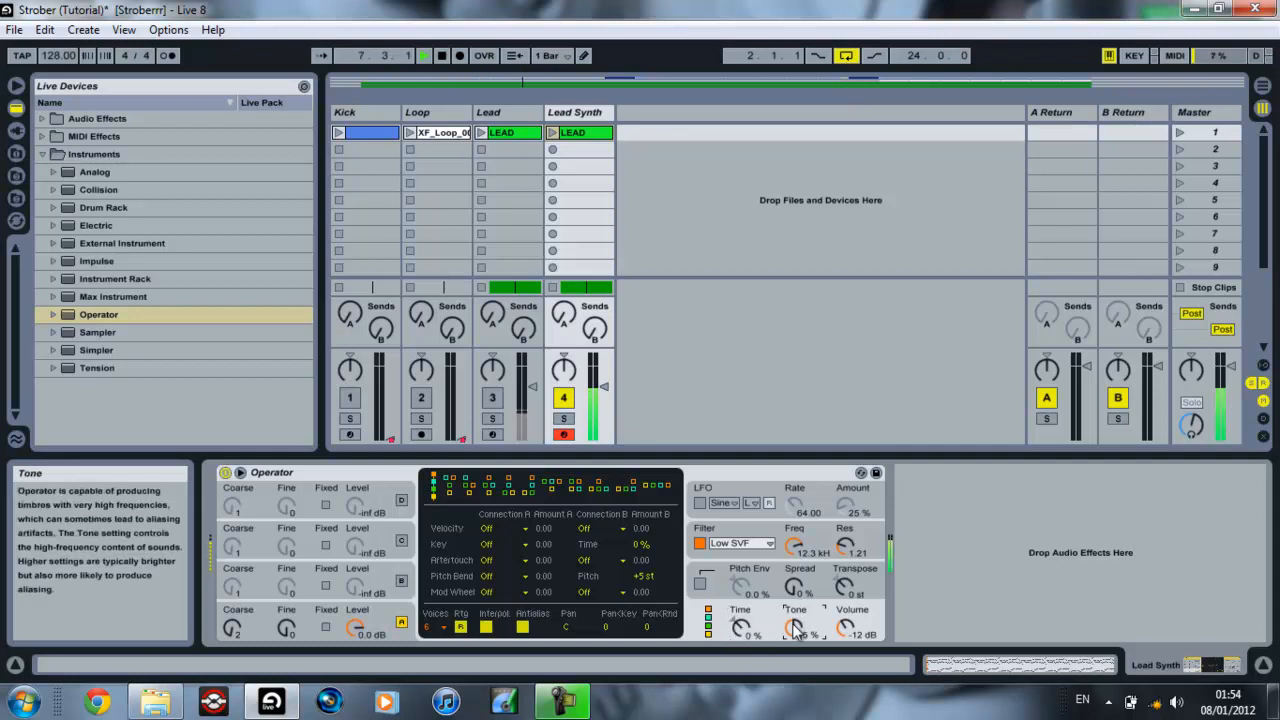
left_click_drag(793, 622, 740, 628)
left_click_drag(738, 628, 740, 627)
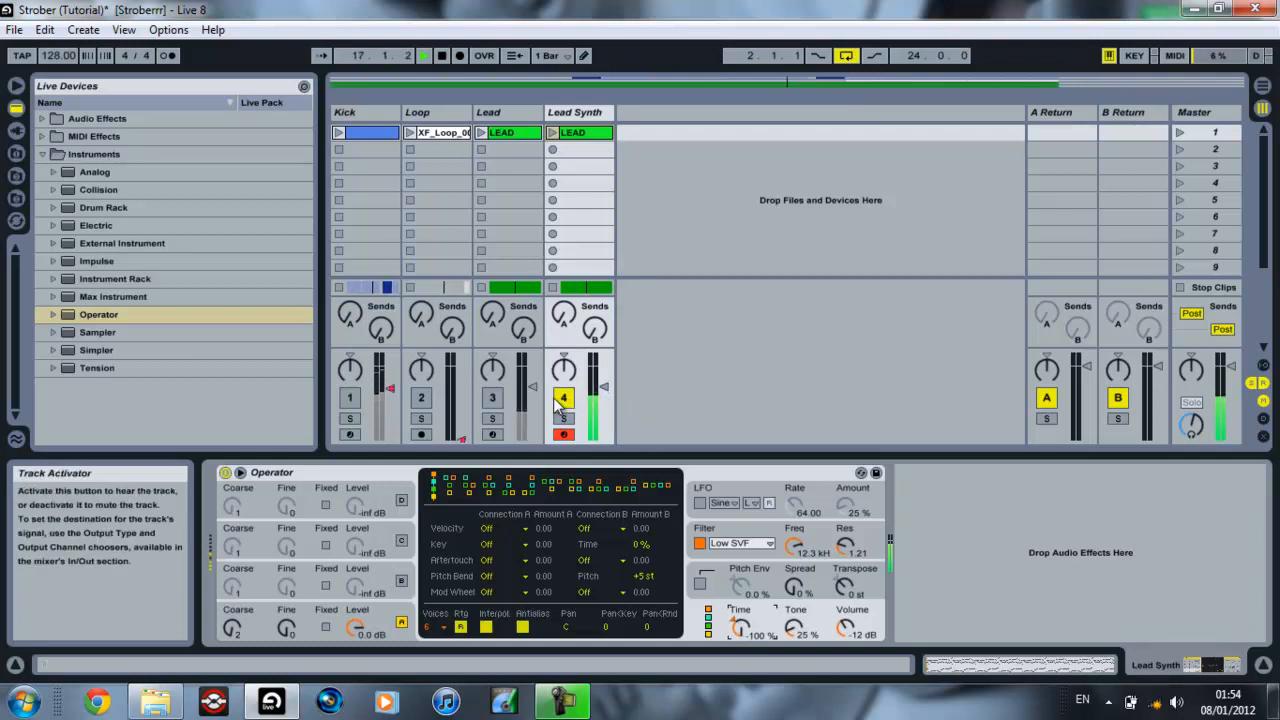
Step: Switch to the arrangement and open the notes of the Lead Synth track's LEAD clip
key("Tab")
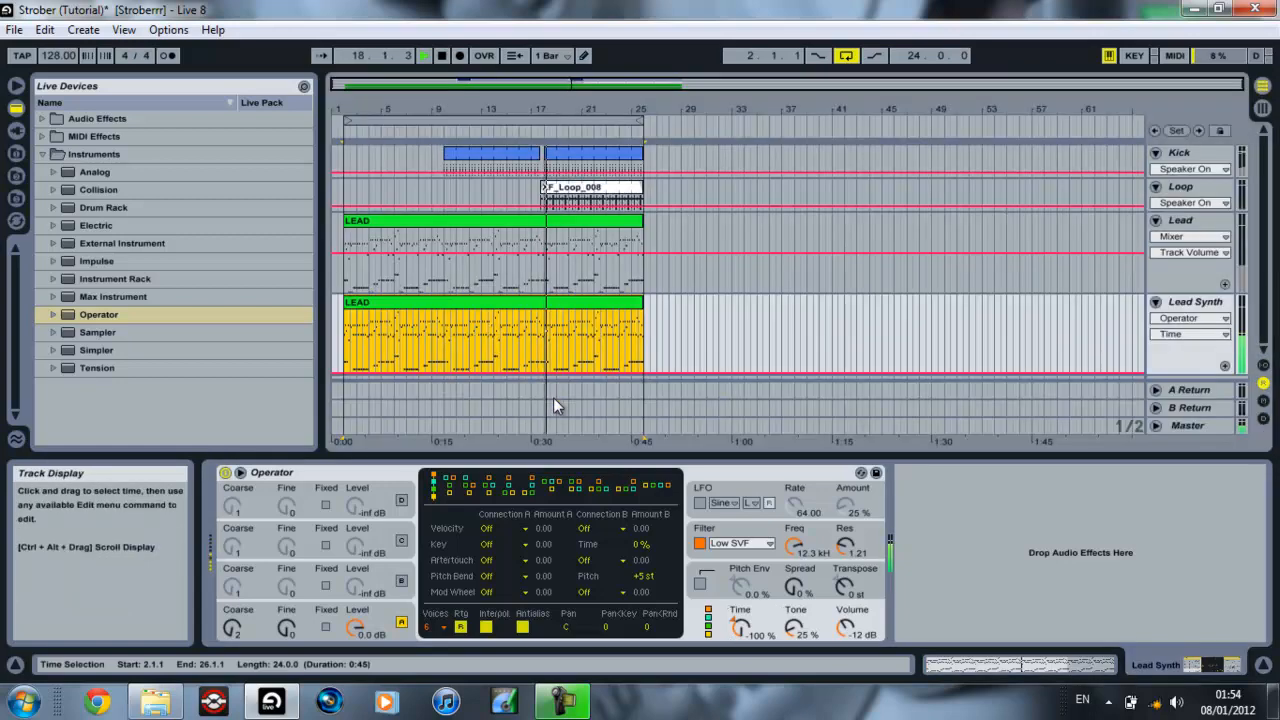
left_click(491, 313)
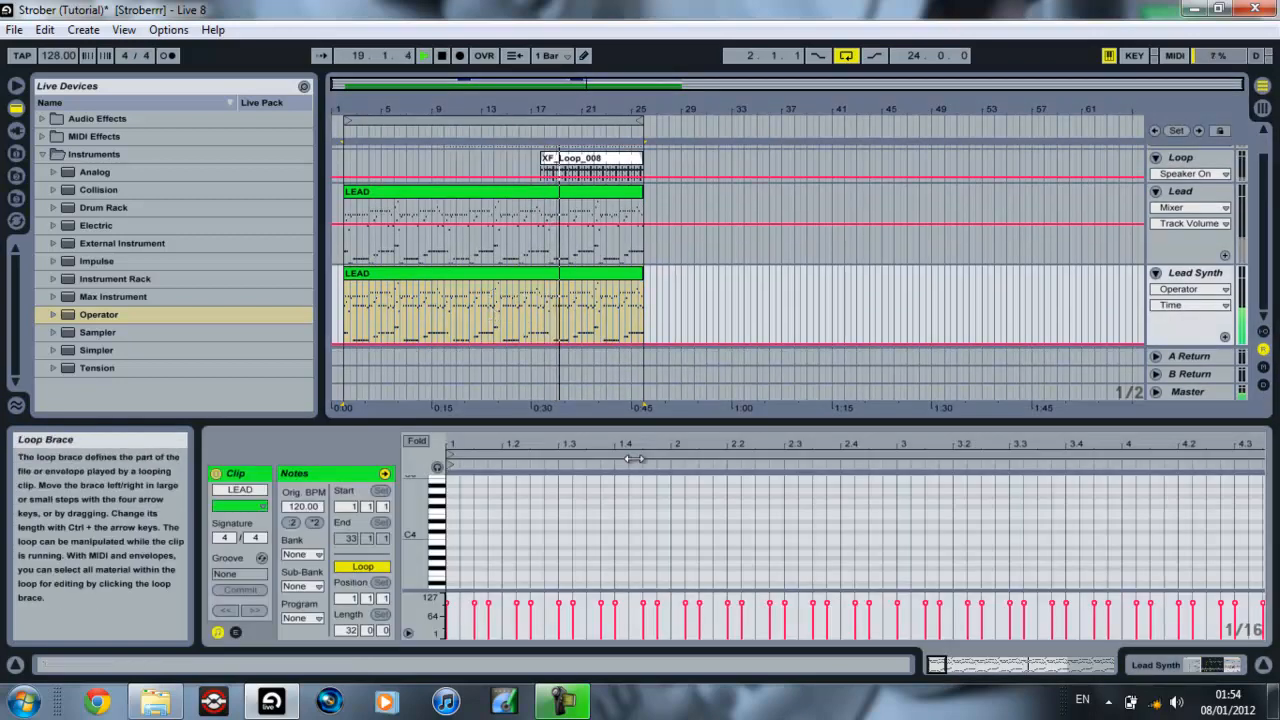